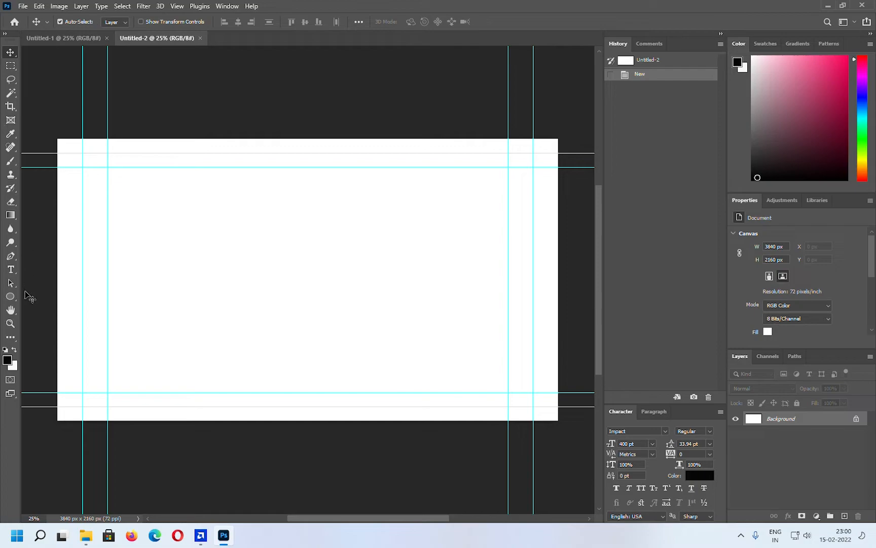
Draw an ellipse near the canvas middle and set its width and height to 1200 px each.
{"action": "left_click", "coordinate": [10, 297]}
{"action": "left_click_drag", "start_coordinate": [214, 191], "coordinate": [348, 322]}
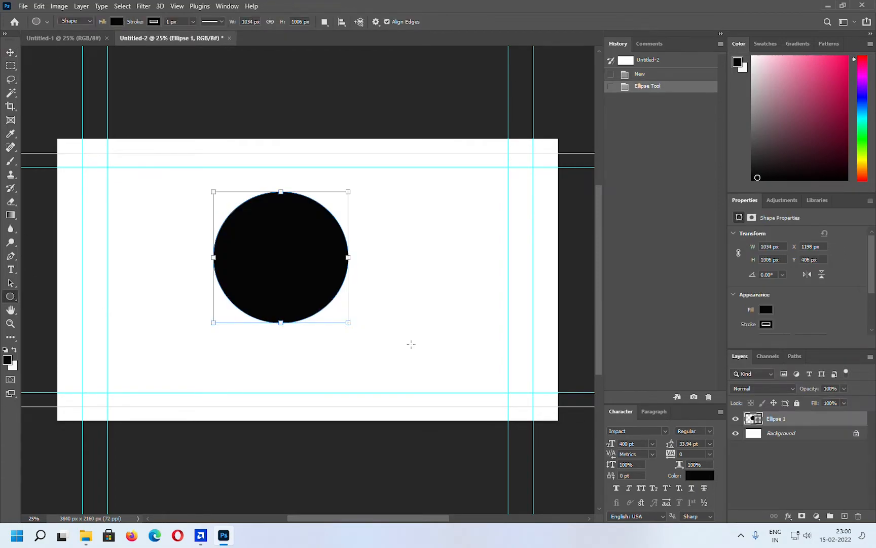
{"action": "left_click", "coordinate": [770, 247]}
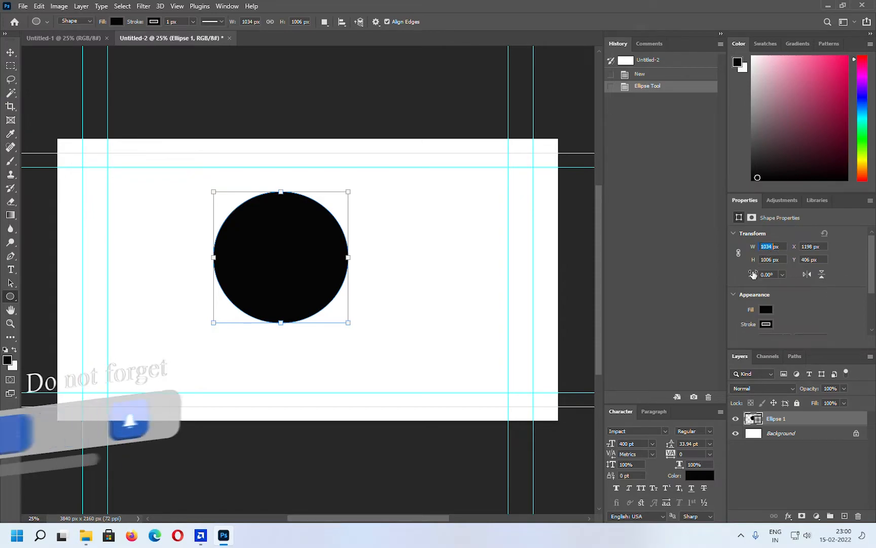
{"action": "type", "text": "1200"}
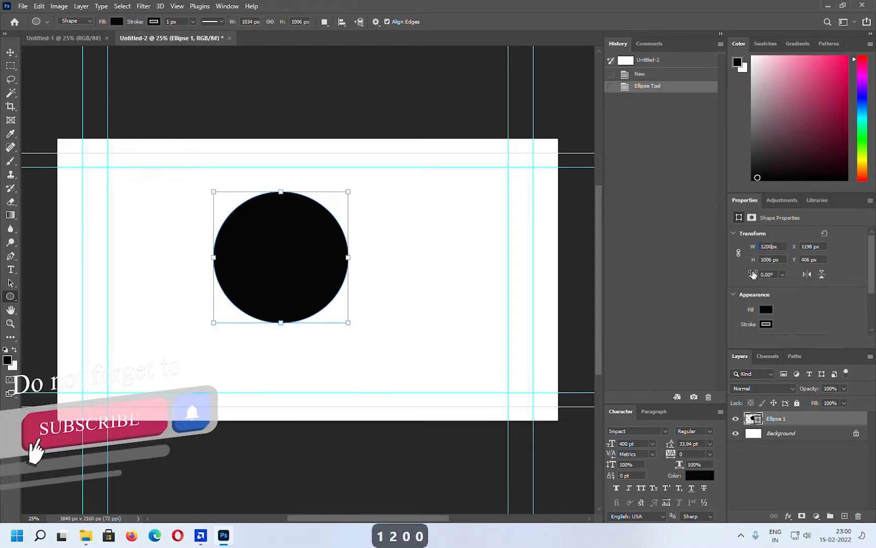
{"action": "left_click", "coordinate": [770, 260]}
{"action": "type", "text": "1200"}
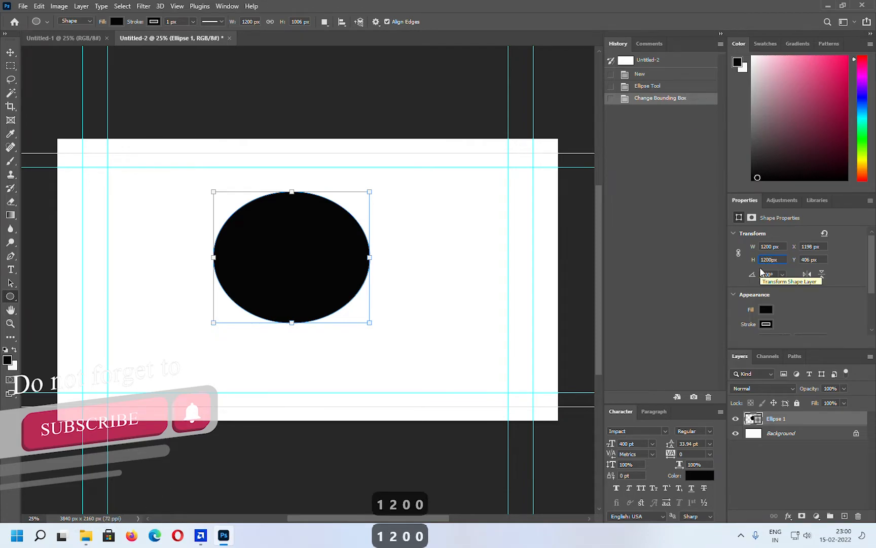
{"action": "key", "text": "Return"}
Remove the circle's fill and set its black stroke width to 35 px.
{"action": "left_click", "coordinate": [121, 20]}
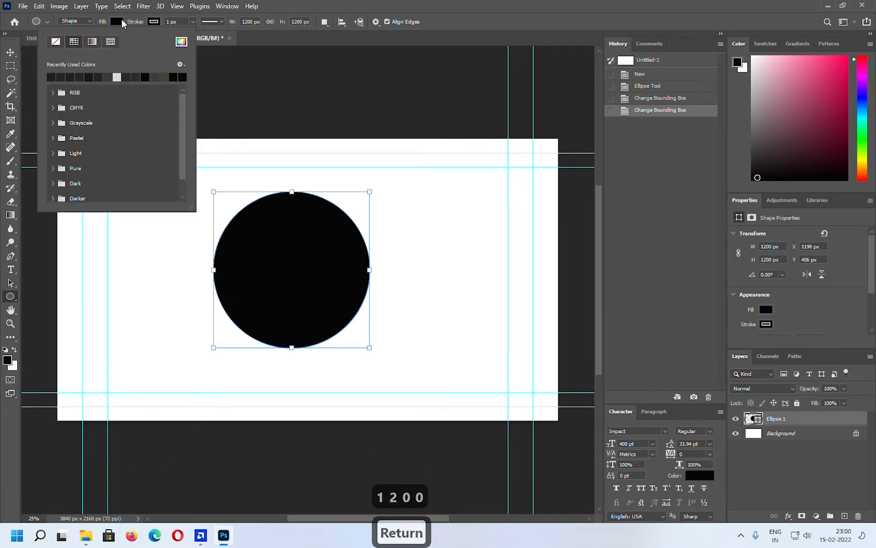
{"action": "left_click", "coordinate": [57, 42]}
{"action": "left_click", "coordinate": [172, 21]}
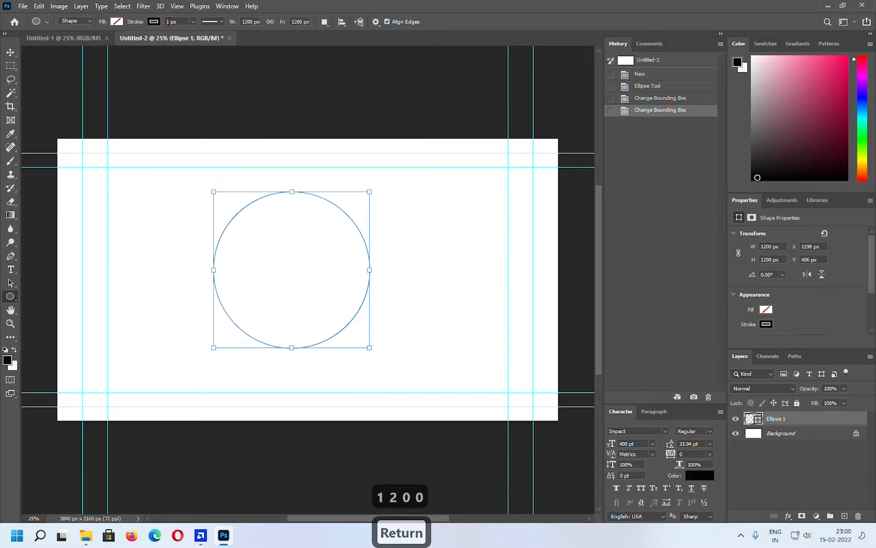
{"action": "type", "text": "35"}
{"action": "key", "text": "Return"}
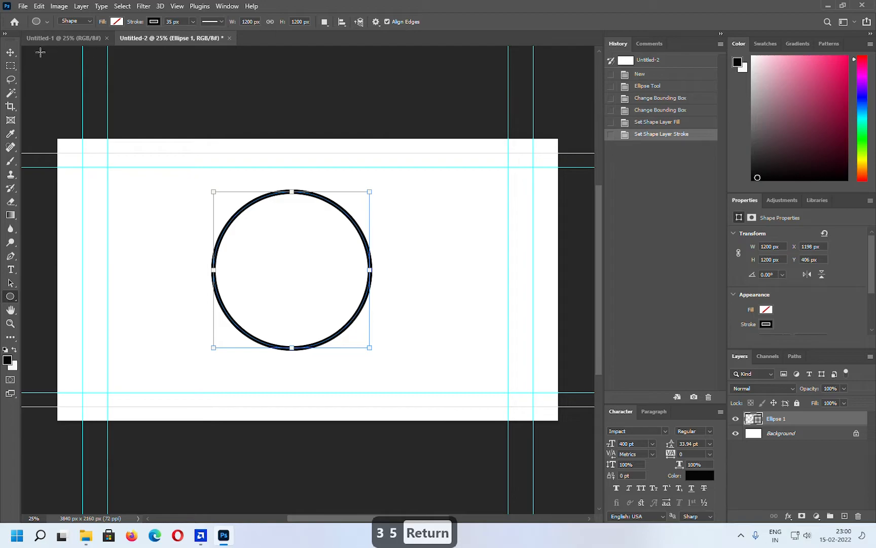
Move the circle to the canvas's horizontal centre with its upper edge on the inner upper guide.
{"action": "left_click", "coordinate": [14, 55]}
{"action": "left_click_drag", "start_coordinate": [293, 194], "coordinate": [289, 164]}
{"action": "mouse_move", "coordinate": [307, 321]}
{"action": "left_mouse_down"}
{"action": "mouse_move", "coordinate": [294, 321]}
{"action": "mouse_move", "coordinate": [311, 319]}
{"action": "mouse_move", "coordinate": [310, 311]}
{"action": "mouse_move", "coordinate": [319, 325]}
{"action": "left_mouse_up"}
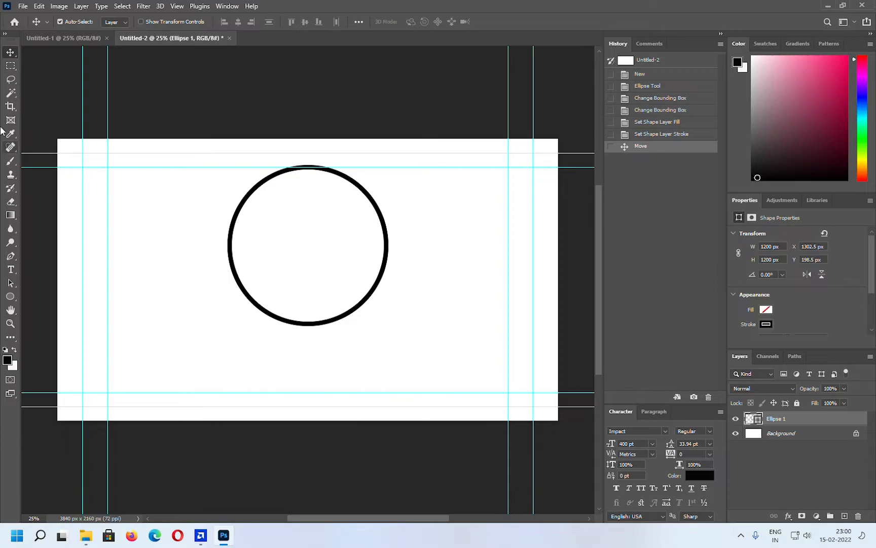
Add a 600 pt Impact letter "B" in the empty area beside the circle.
{"action": "left_click", "coordinate": [10, 272]}
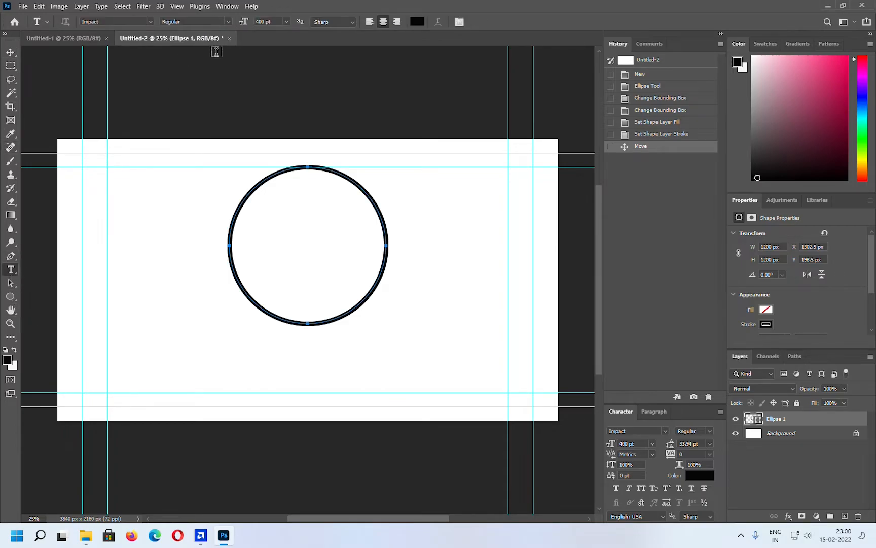
{"action": "left_click", "coordinate": [259, 22]}
{"action": "type", "text": "6"}
{"action": "key", "text": "Return"}
{"action": "left_click_drag", "start_coordinate": [89, 236], "coordinate": [162, 317]}
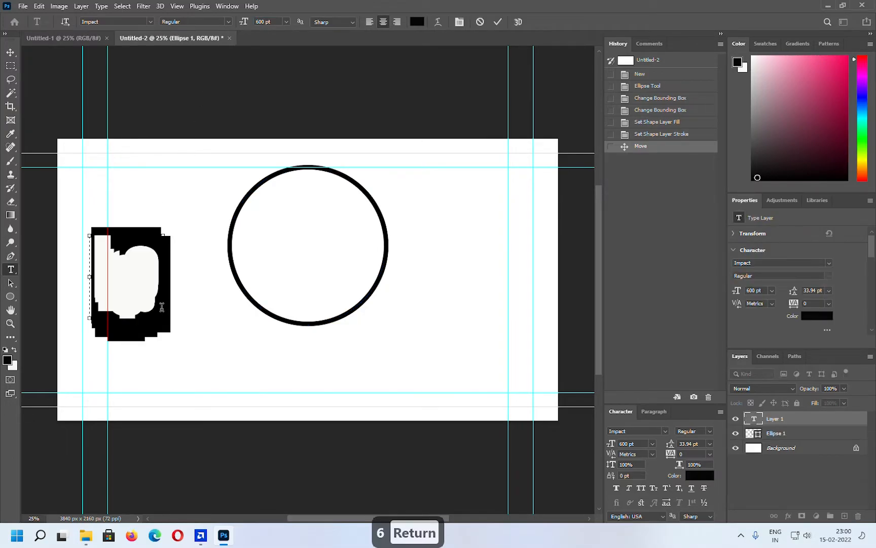
{"action": "type", "text": "B"}
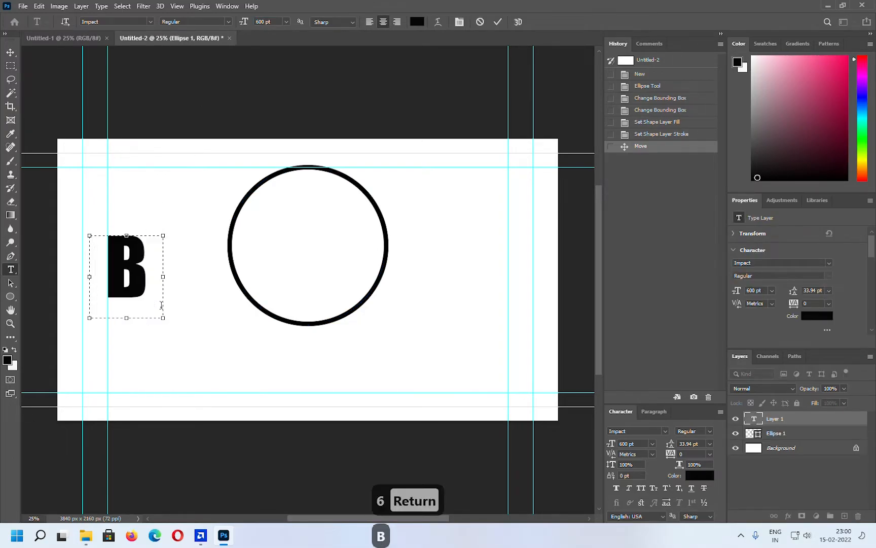
{"action": "left_click", "coordinate": [10, 52]}
Duplicate the letter B, change the copy to "G" and place it diagonally below so it overlaps the B's lower corner.
{"action": "key", "text": "ctrl"}
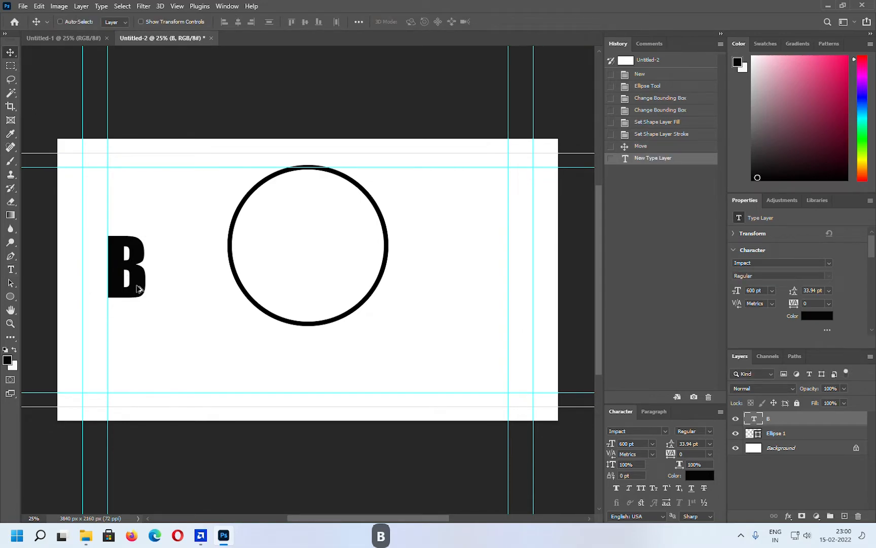
{"action": "key", "text": "ctrl+alt+Down"}
{"action": "left_click_drag", "start_coordinate": [137, 289], "coordinate": [173, 307]}
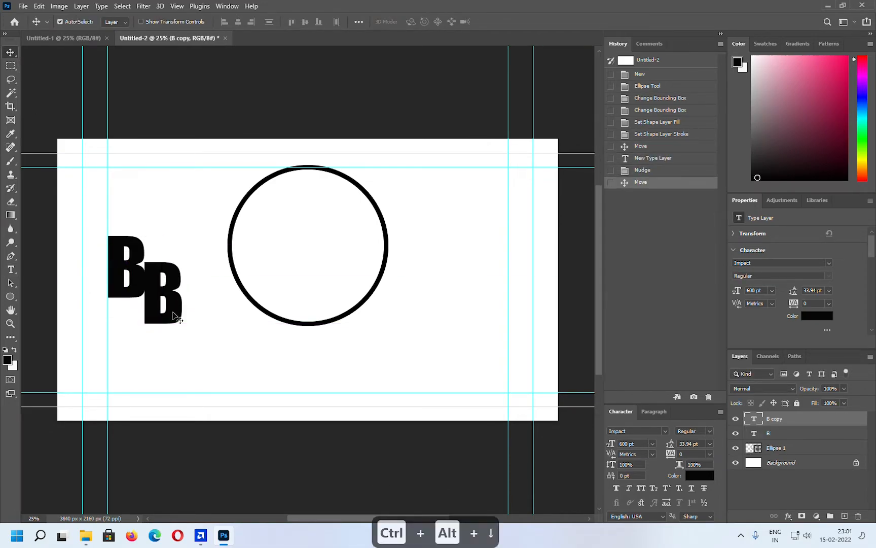
{"action": "double_click", "coordinate": [172, 310]}
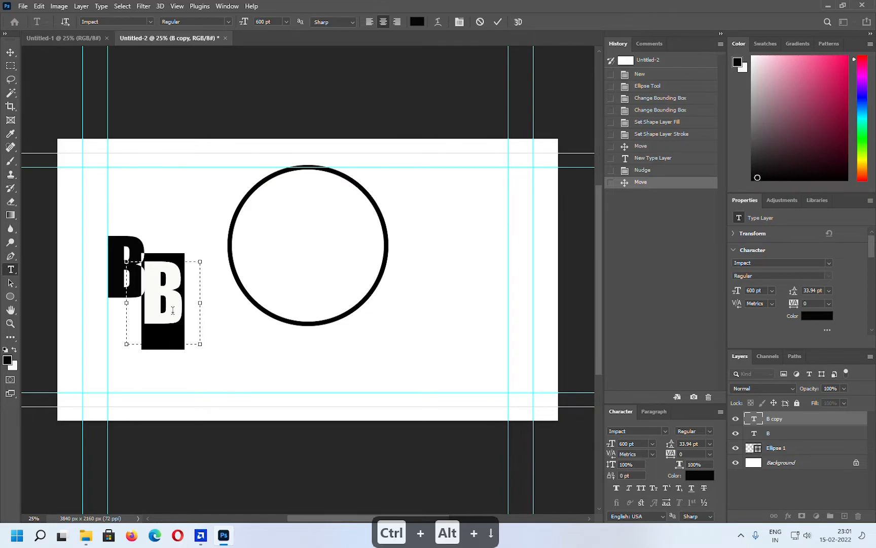
{"action": "type", "text": "G"}
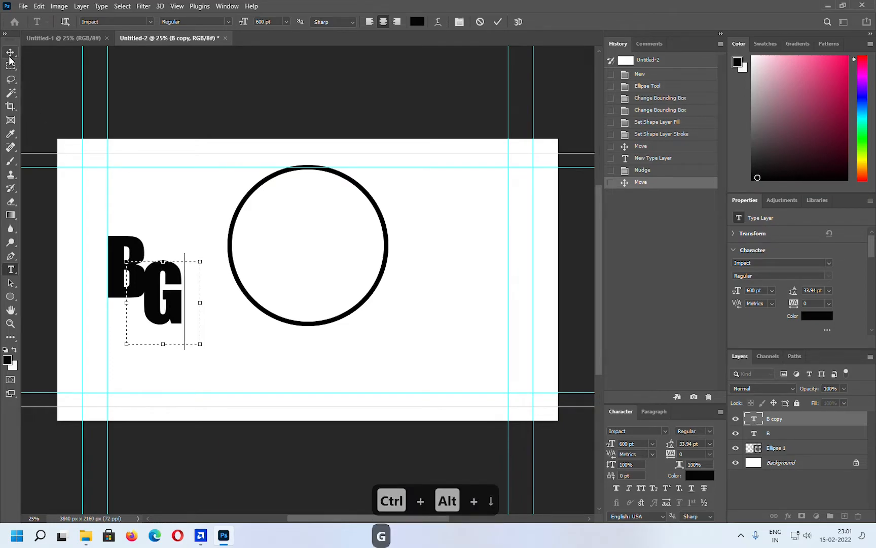
{"action": "left_click", "coordinate": [11, 53]}
{"action": "left_click_drag", "start_coordinate": [152, 296], "coordinate": [145, 302]}
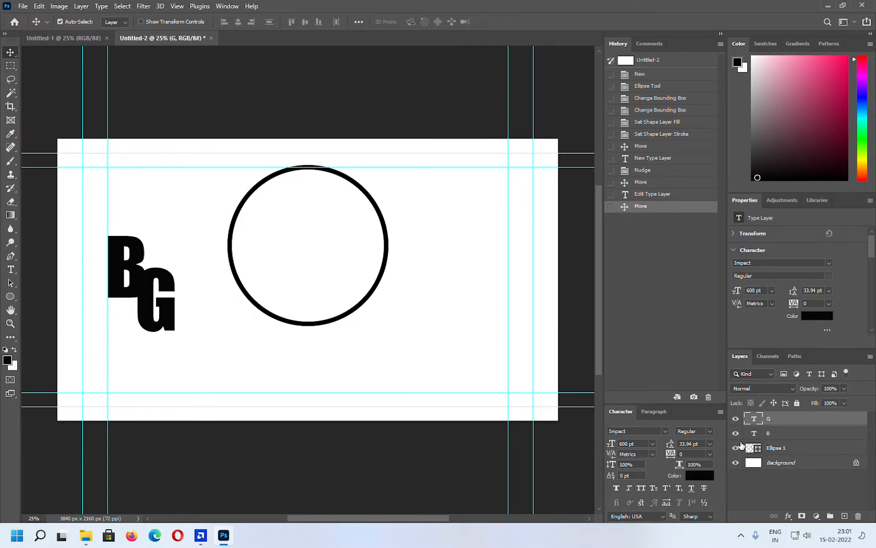
Merge only the B and G layers by hiding the circle and background during the merge, and show both again.
{"action": "left_click_drag", "start_coordinate": [736, 448], "coordinate": [736, 462]}
{"action": "left_click", "coordinate": [869, 356]}
{"action": "left_click", "coordinate": [808, 453]}
{"action": "left_click", "coordinate": [735, 433]}
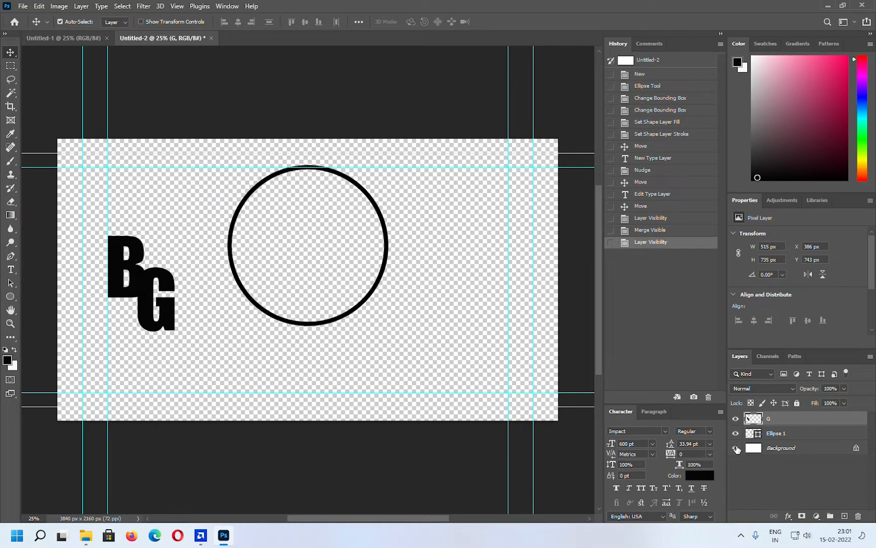
{"action": "left_click", "coordinate": [735, 448]}
Move the merged BG letters to the circle's centre and scale them proportionally to about 623 × 889 px.
{"action": "left_click_drag", "start_coordinate": [199, 299], "coordinate": [314, 261]}
{"action": "key", "text": "ctrl+t"}
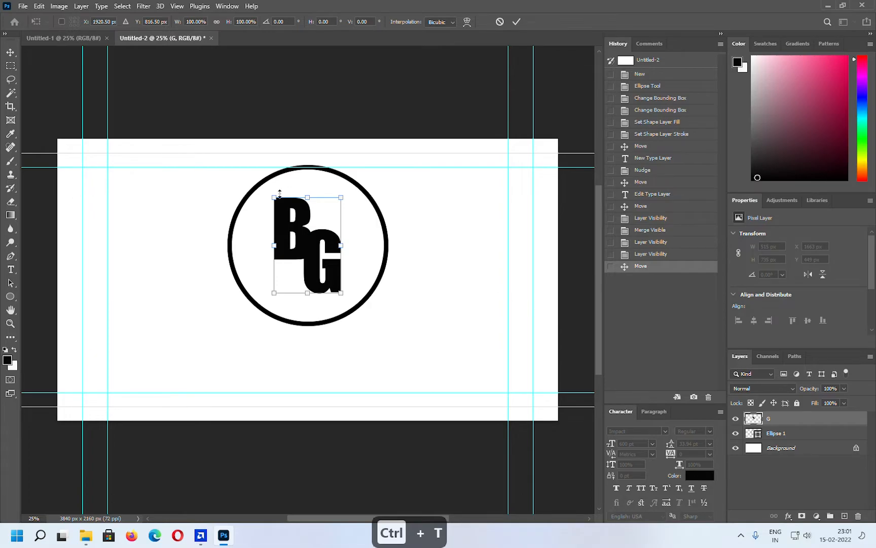
{"action": "left_click_drag", "start_coordinate": [274, 193], "coordinate": [268, 185]}
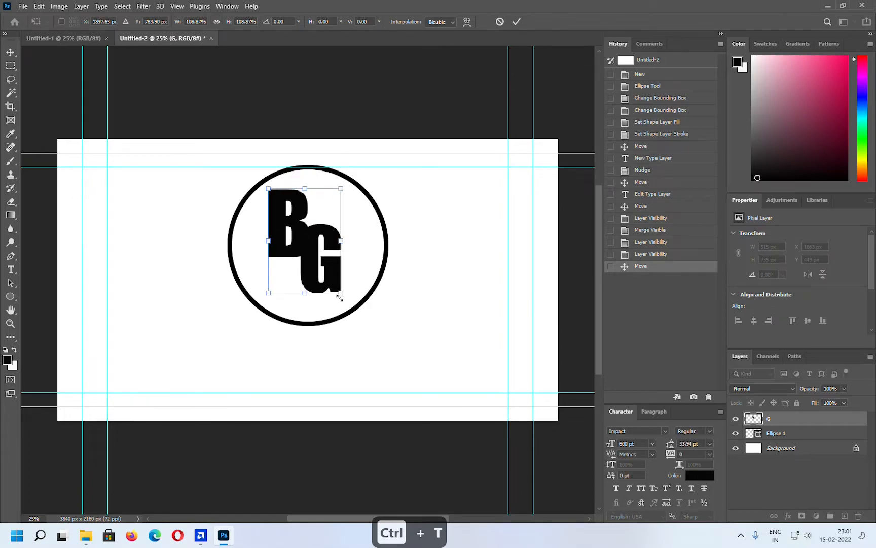
{"action": "left_click_drag", "start_coordinate": [341, 294], "coordinate": [347, 302]}
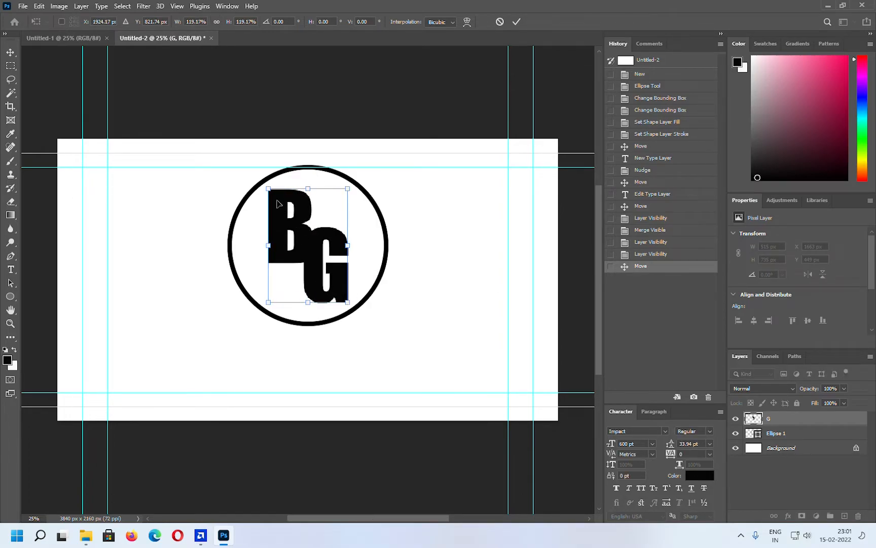
{"action": "left_click_drag", "start_coordinate": [270, 190], "coordinate": [267, 186]}
{"action": "key", "text": "Return"}
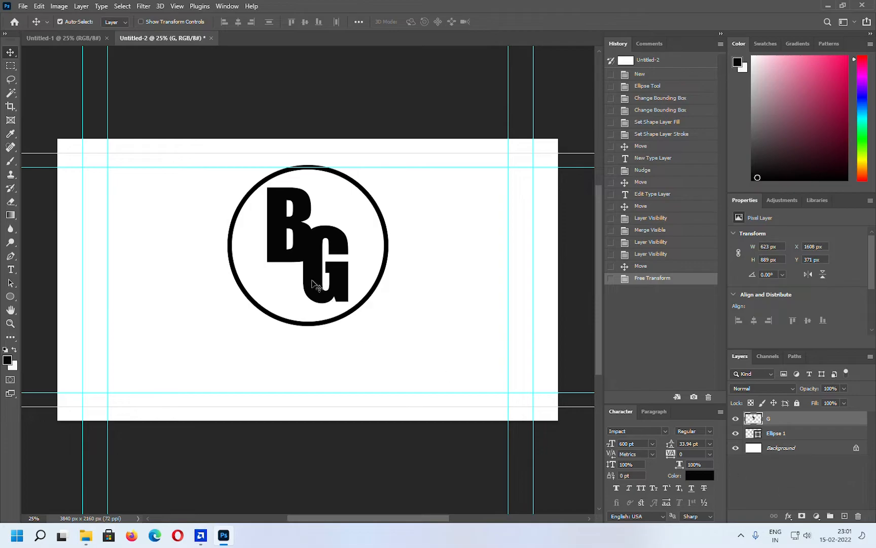
Nudge the BG letters 4 px down and 4 px to the right inside the circle.
{"action": "key", "text": "Down"}
{"action": "key", "text": "Down"}
{"action": "key", "text": "Down"}
{"action": "key", "text": "Down"}
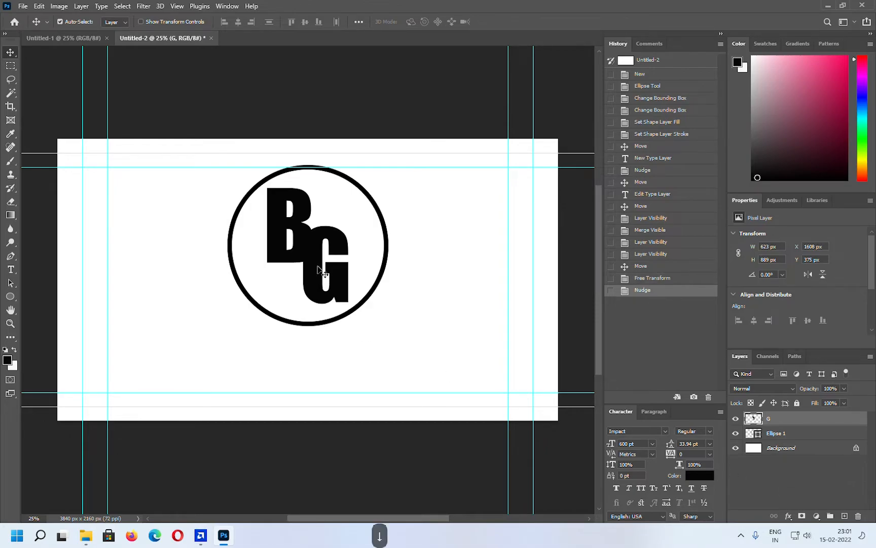
{"action": "key", "text": "Right"}
{"action": "key", "text": "Right"}
{"action": "key", "text": "Right"}
{"action": "key", "text": "Right"}
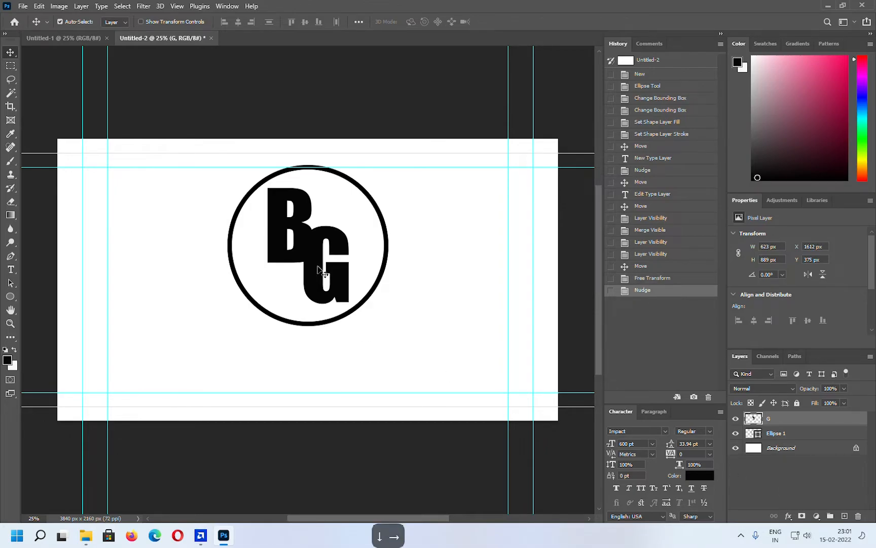
Add the text "Bhigu Graphic" in 400 pt Impact below the circle, on a layer above the ellipse.
{"action": "left_click", "coordinate": [774, 434]}
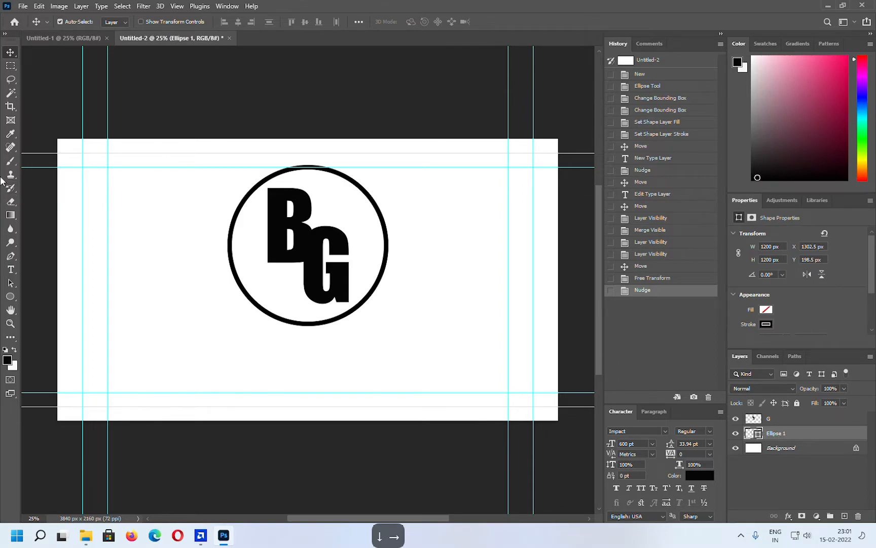
{"action": "left_click", "coordinate": [11, 270]}
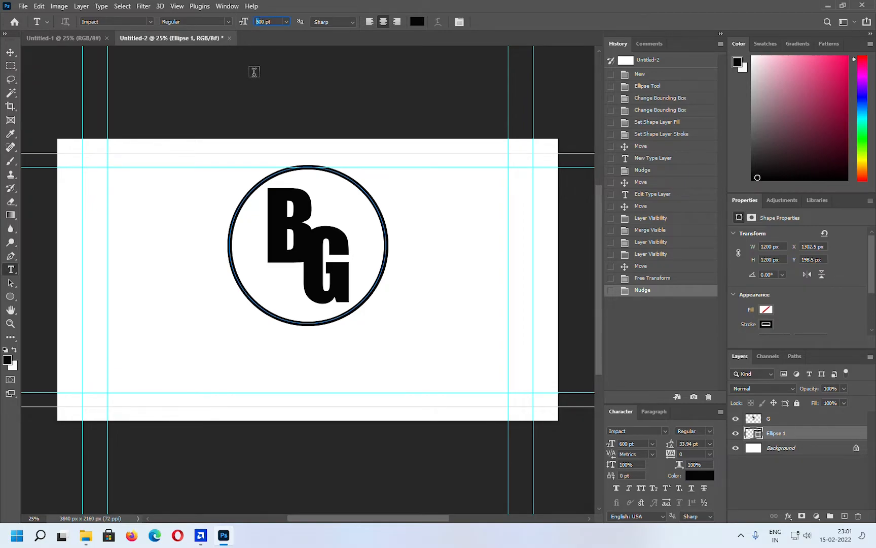
{"action": "type", "text": "4"}
{"action": "left_click_drag", "start_coordinate": [106, 340], "coordinate": [533, 406]}
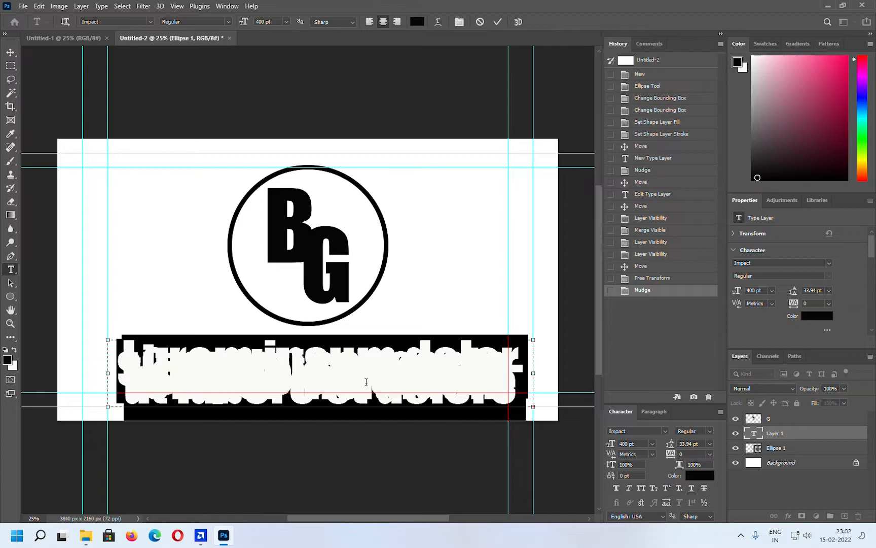
{"action": "type", "text": "Bhigu"}
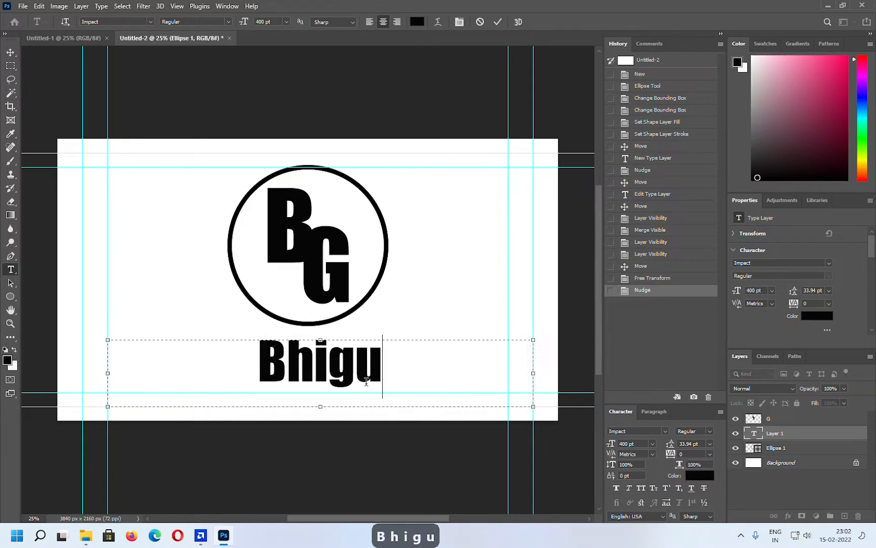
{"action": "type", "text": " Gr"}
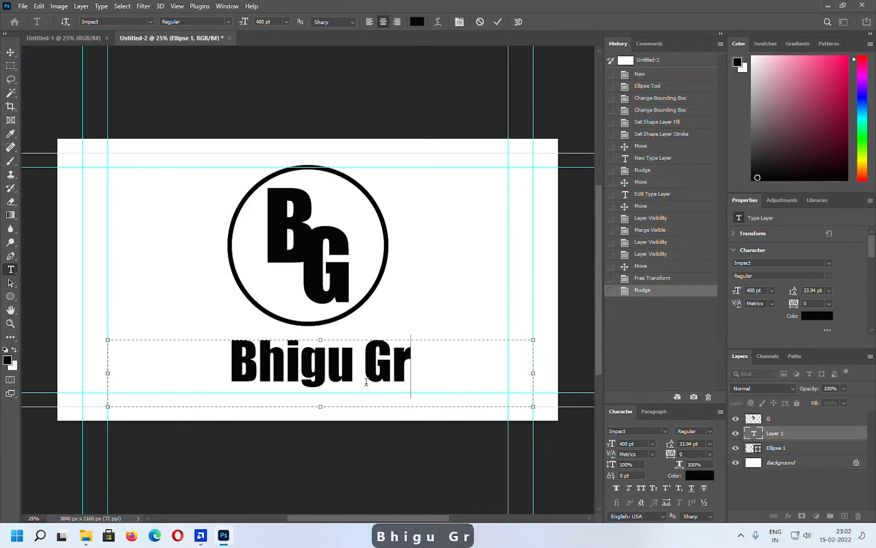
{"action": "type", "text": "aphic"}
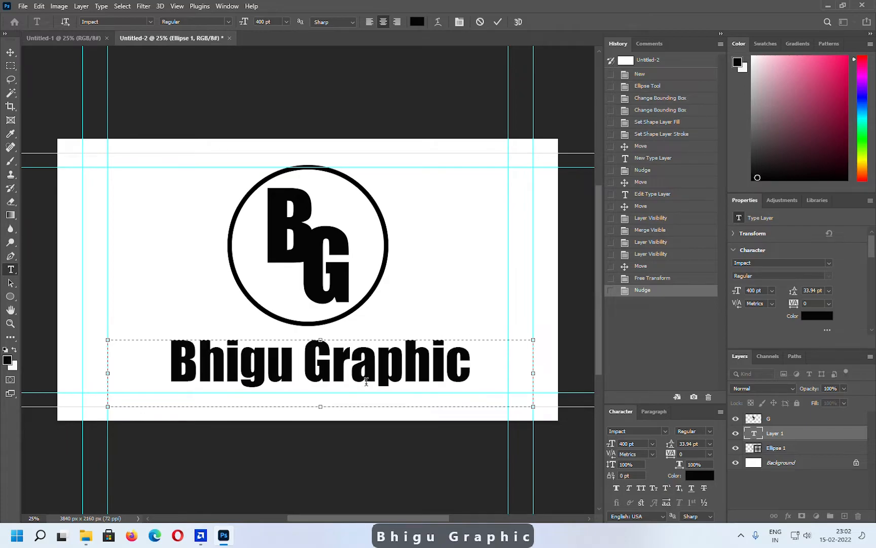
{"action": "left_click", "coordinate": [10, 53]}
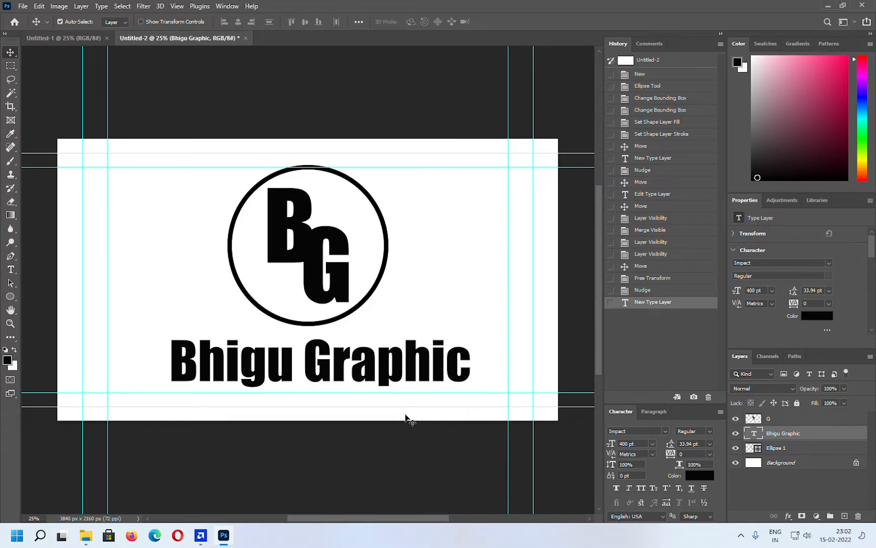
Nudge the "Bhigu Graphic" text slightly upward, closer to the circle.
{"action": "key", "text": "Up"}
{"action": "key", "text": "Up"}
{"action": "key", "text": "Up"}
{"action": "key", "text": "Up"}
{"action": "key", "text": "Up"}
{"action": "key", "text": "Up"}
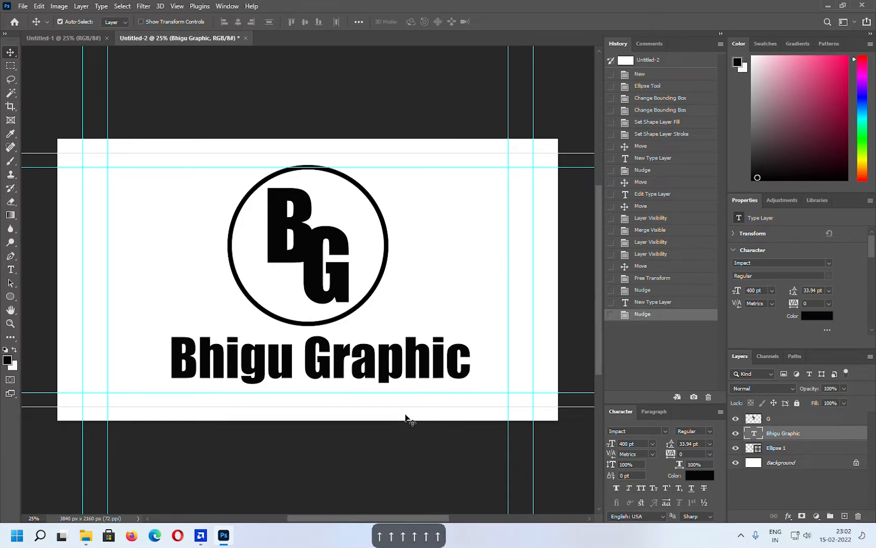
Merge the letters, text and circle into one layer with the background hidden, and show the background again.
{"action": "left_click", "coordinate": [735, 463]}
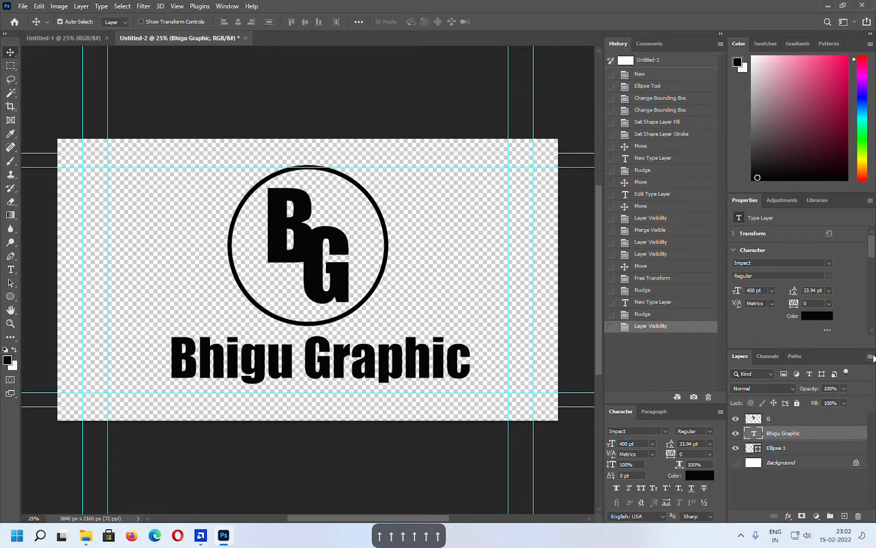
{"action": "left_click", "coordinate": [871, 357]}
{"action": "left_click", "coordinate": [806, 455]}
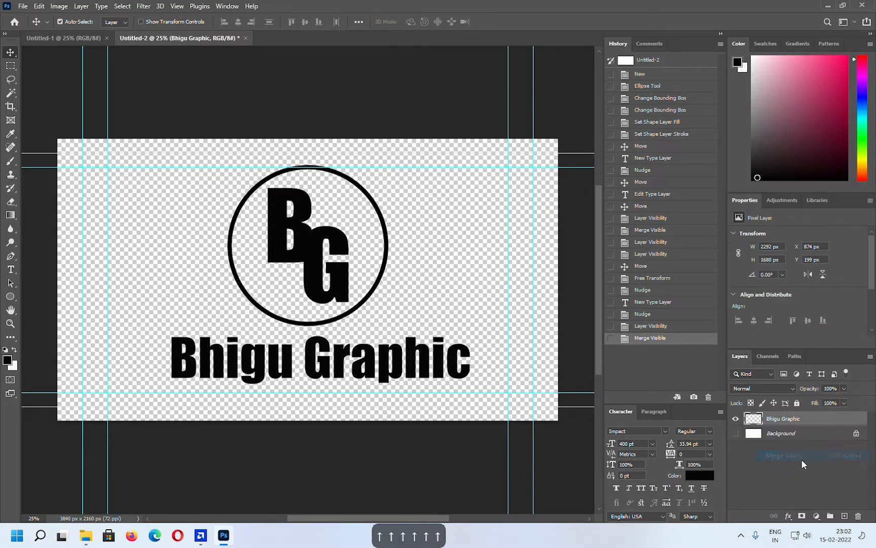
{"action": "left_click", "coordinate": [735, 433]}
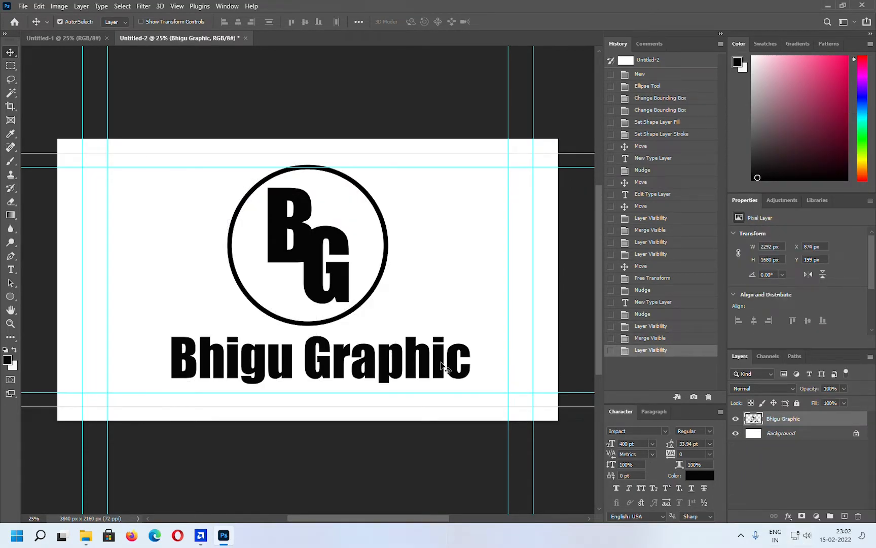
Nudge the whole merged logo down by a few pixels on the canvas.
{"action": "key", "text": "Down"}
{"action": "key", "text": "Down"}
{"action": "key", "text": "Down"}
{"action": "key", "text": "Down"}
{"action": "key", "text": "Down"}
{"action": "key", "text": "Down"}
{"action": "key", "text": "Down"}
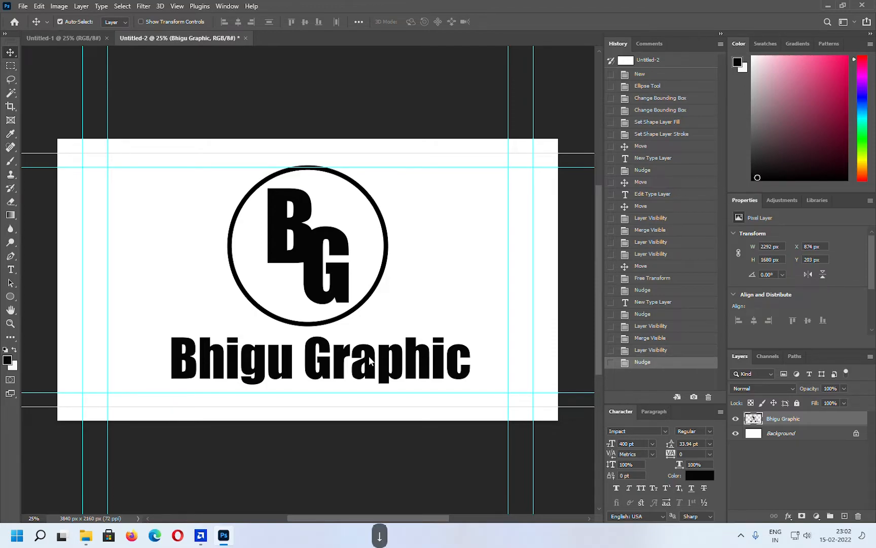
Nudge the merged logo further down the canvas until its Y position is 251 px.
{"action": "key", "text": "Down"}
{"action": "key", "text": "Down"}
{"action": "key", "text": "Down"}
{"action": "key", "text": "Down"}
{"action": "key", "text": "Down"}
{"action": "key", "text": "Down"}
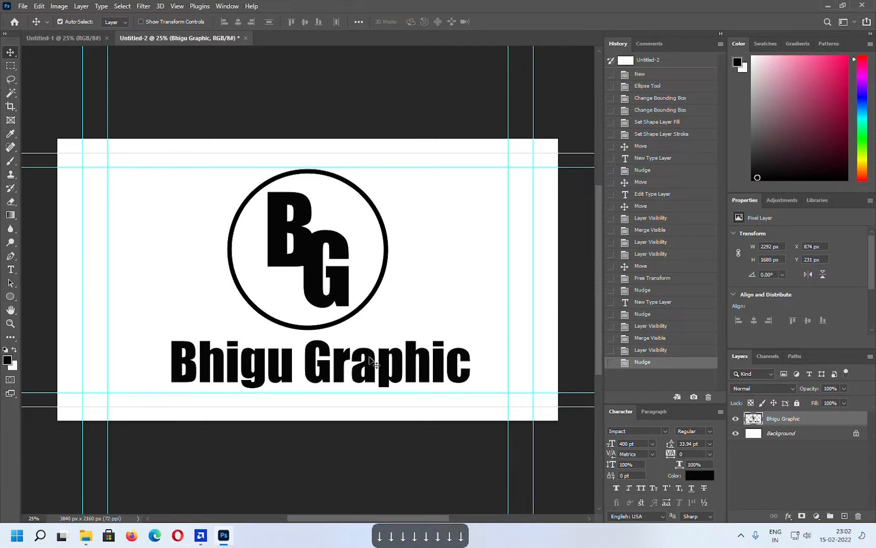
{"action": "key", "text": "Down"}
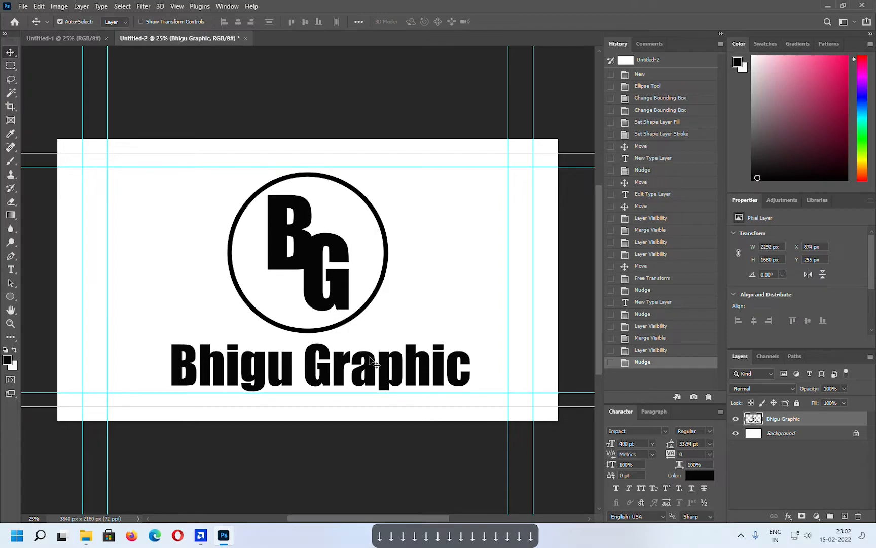
{"action": "key", "text": "Up"}
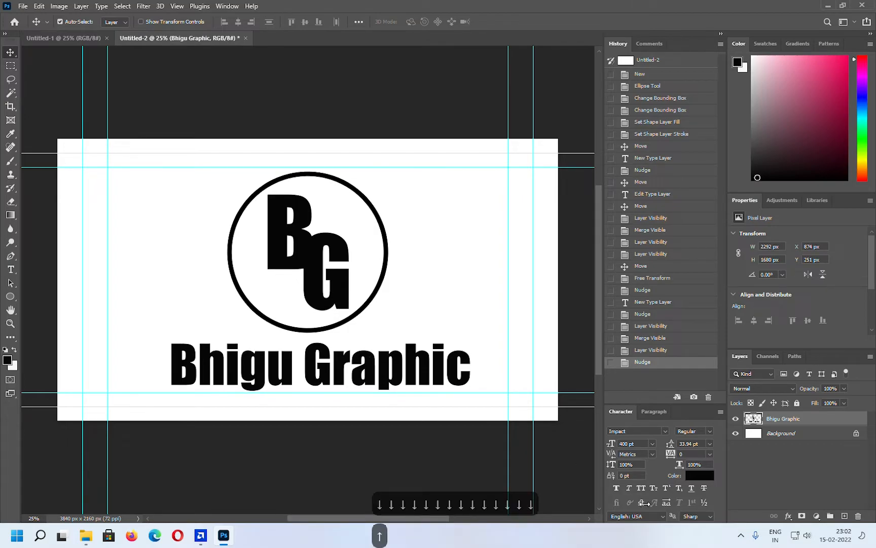
Add a linear black-to-light-grey Gradient Overlay at 45° to the logo, with the dark stop nearest the light one at 39%.
{"action": "left_click", "coordinate": [788, 515]}
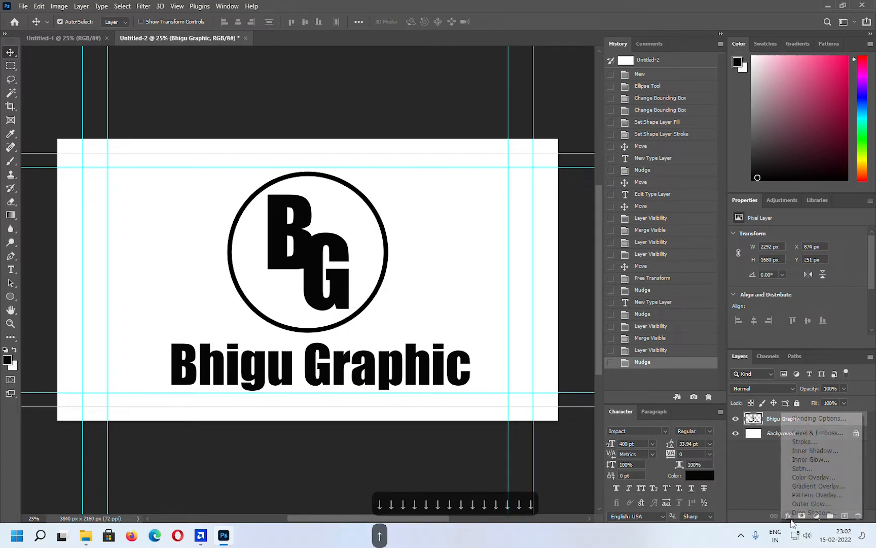
{"action": "left_click", "coordinate": [809, 486]}
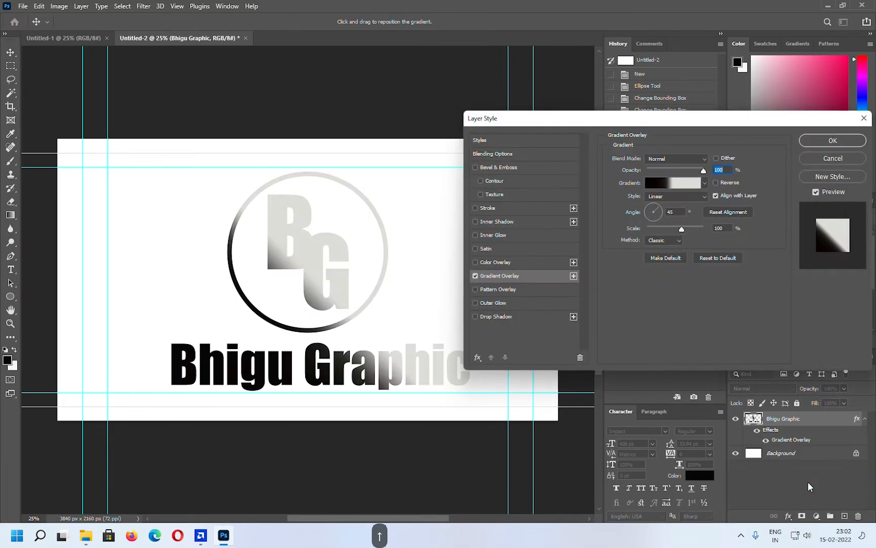
{"action": "left_click", "coordinate": [670, 184]}
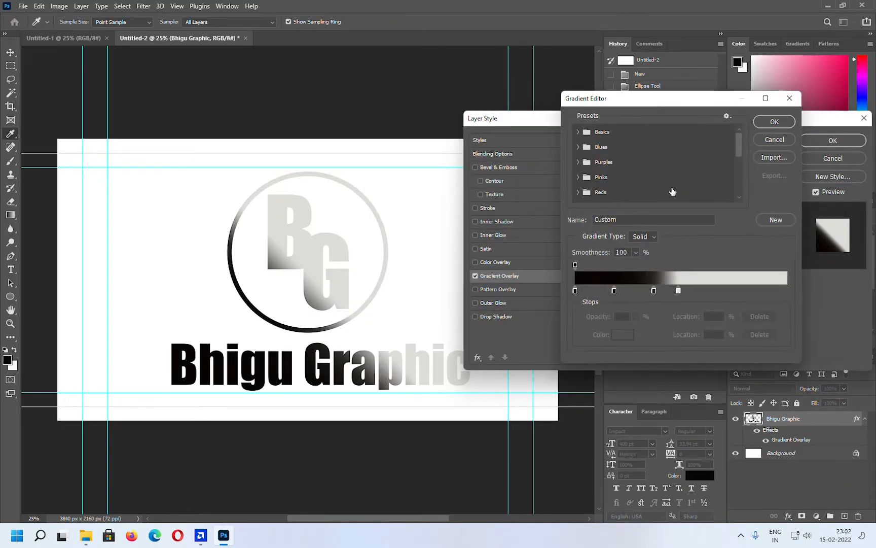
{"action": "left_click", "coordinate": [679, 291]}
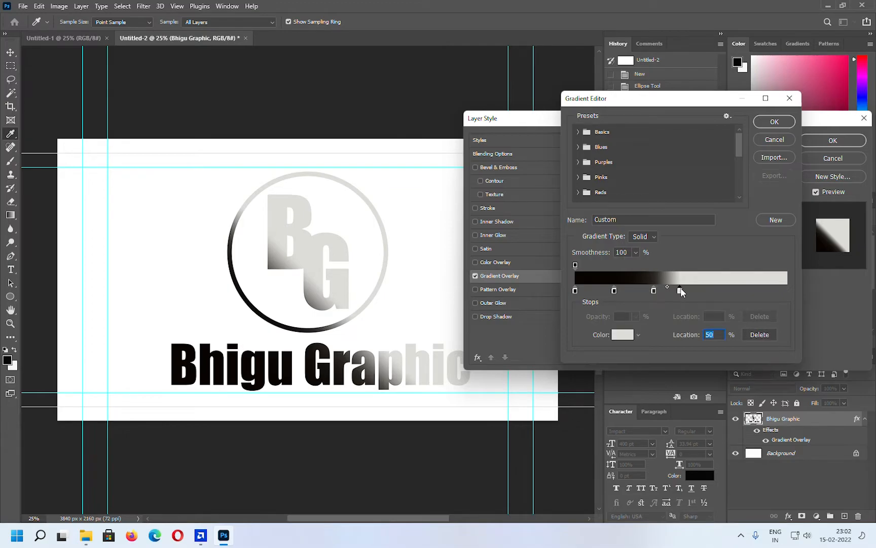
{"action": "left_click", "coordinate": [655, 291]}
{"action": "left_click_drag", "start_coordinate": [654, 290], "coordinate": [657, 290]}
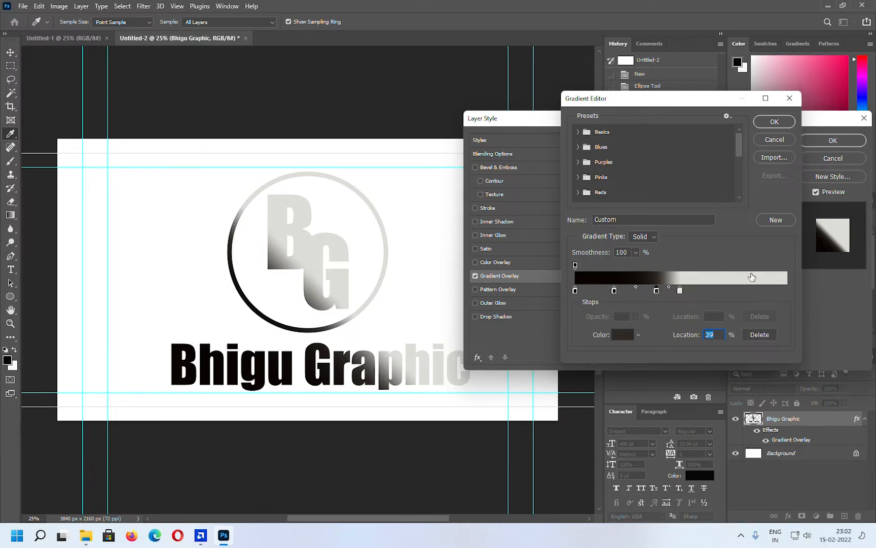
{"action": "left_click", "coordinate": [774, 122]}
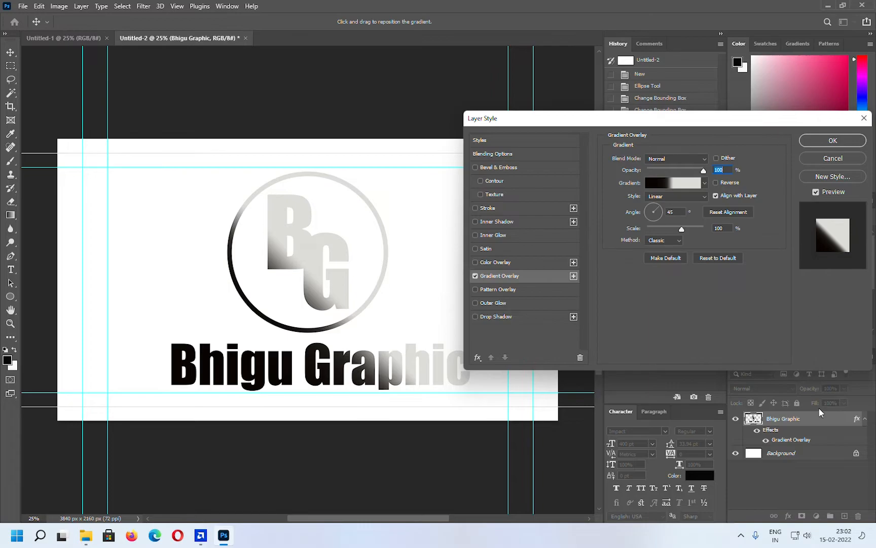
Add an Inner Shadow with a size of 2 px to the logo and apply the layer style.
{"action": "left_click", "coordinate": [497, 224]}
{"action": "left_click", "coordinate": [714, 226]}
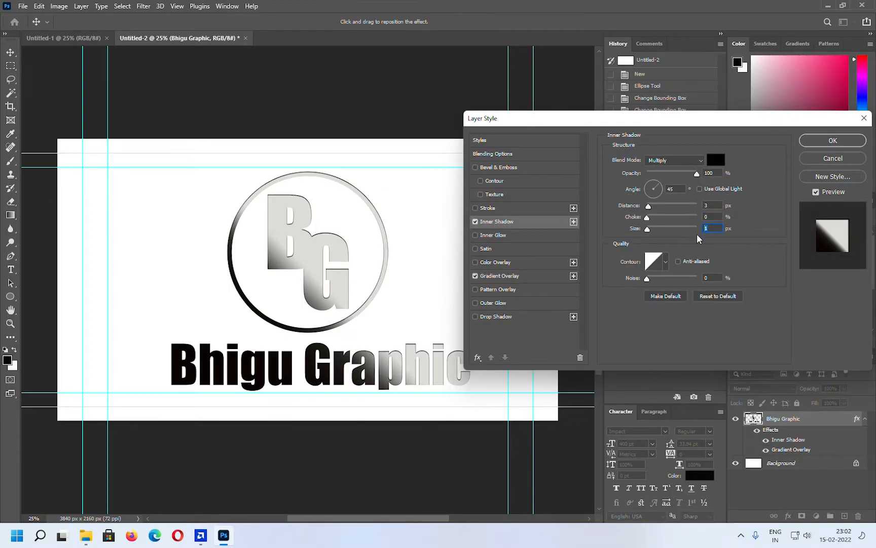
{"action": "type", "text": "2"}
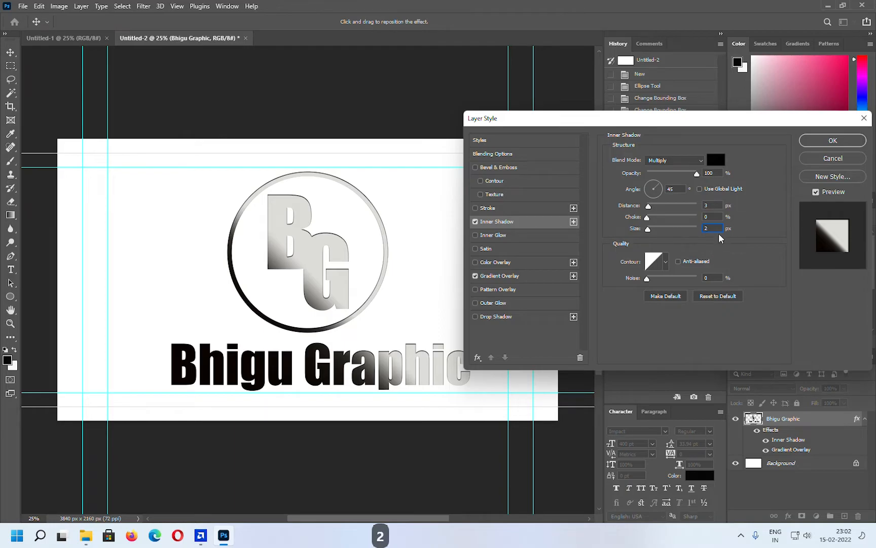
{"action": "left_click", "coordinate": [831, 143]}
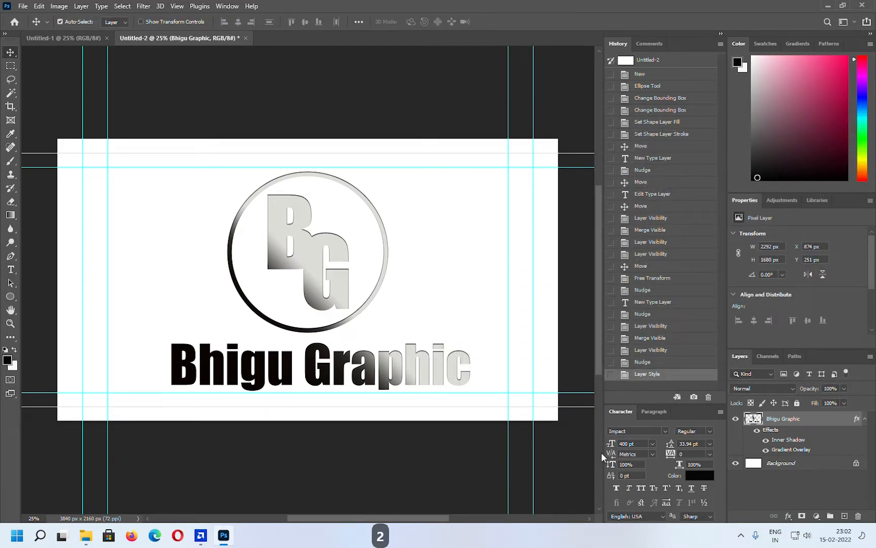
Move the dark stop nearest the light one in the logo's Gradient Overlay to 34%.
{"action": "double_click", "coordinate": [801, 450]}
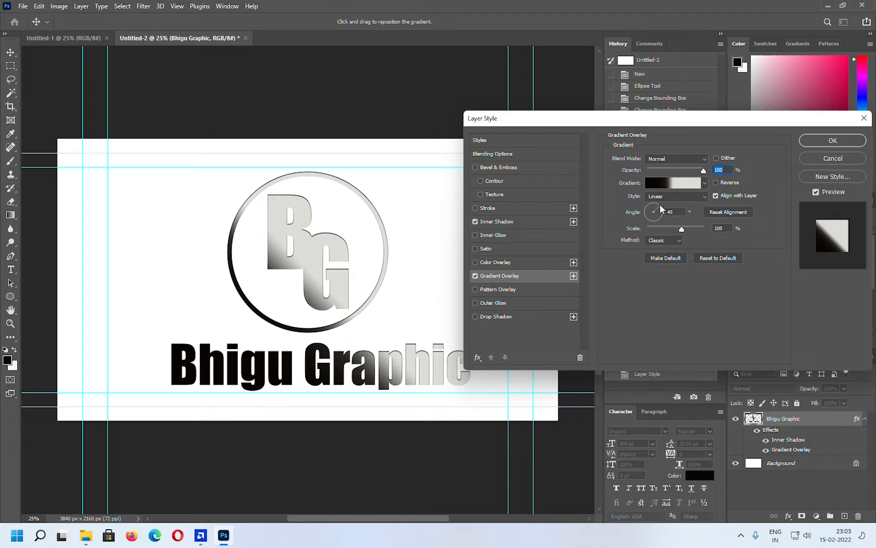
{"action": "left_click", "coordinate": [674, 181]}
{"action": "left_click_drag", "start_coordinate": [656, 293], "coordinate": [648, 294]}
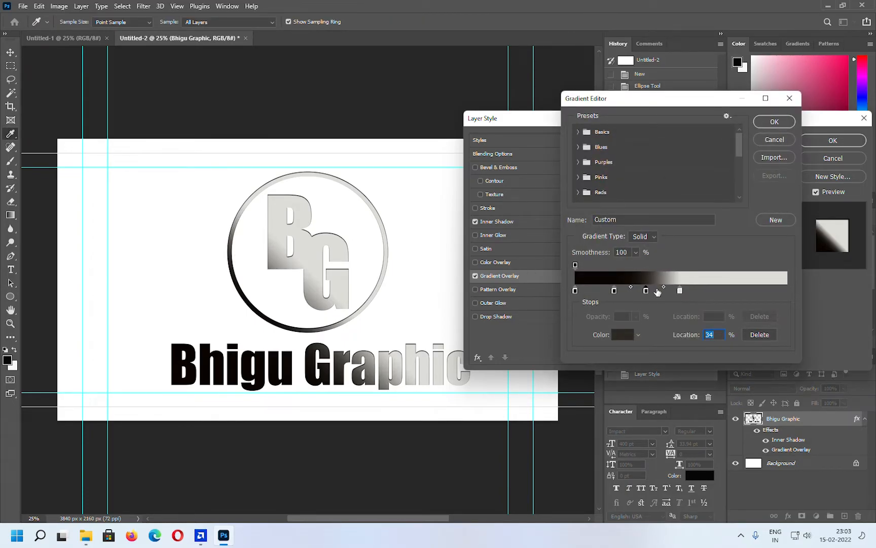
{"action": "left_click", "coordinate": [775, 123]}
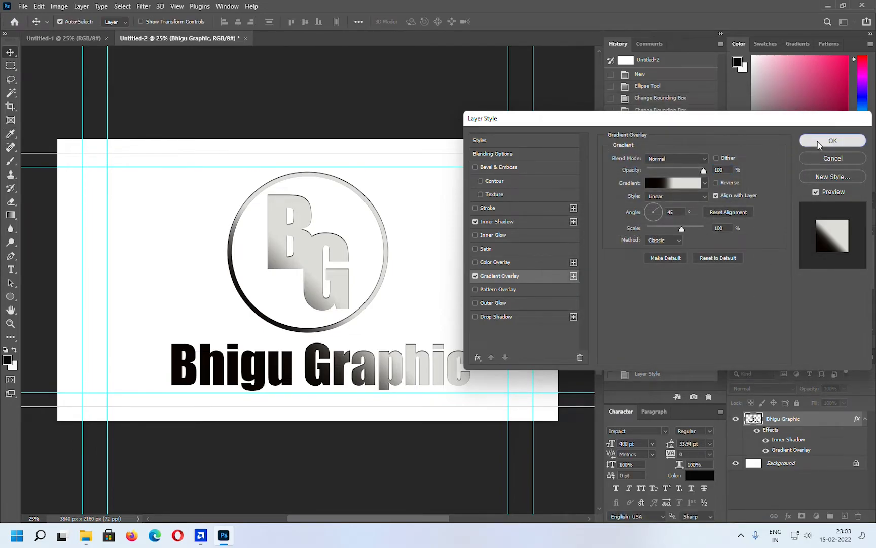
{"action": "left_click", "coordinate": [848, 141]}
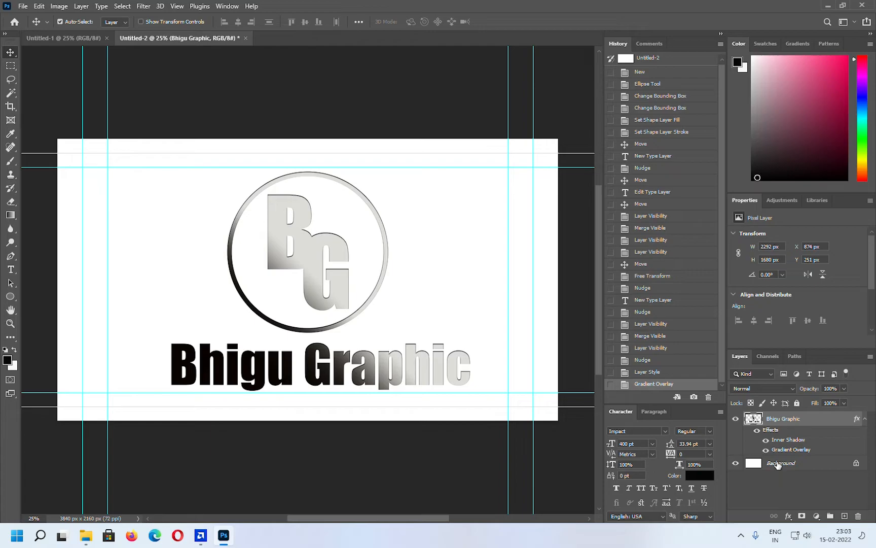
Duplicate the logo layer slightly lower and add a black Color Overlay at 100% opacity to the original underneath.
{"action": "key", "text": "ctrl+alt+Down"}
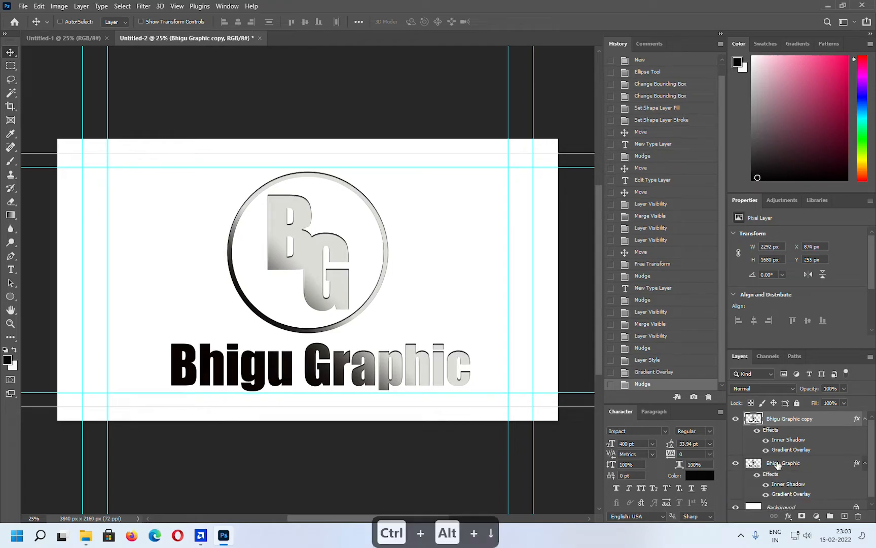
{"action": "left_click", "coordinate": [785, 489]}
{"action": "double_click", "coordinate": [785, 485]}
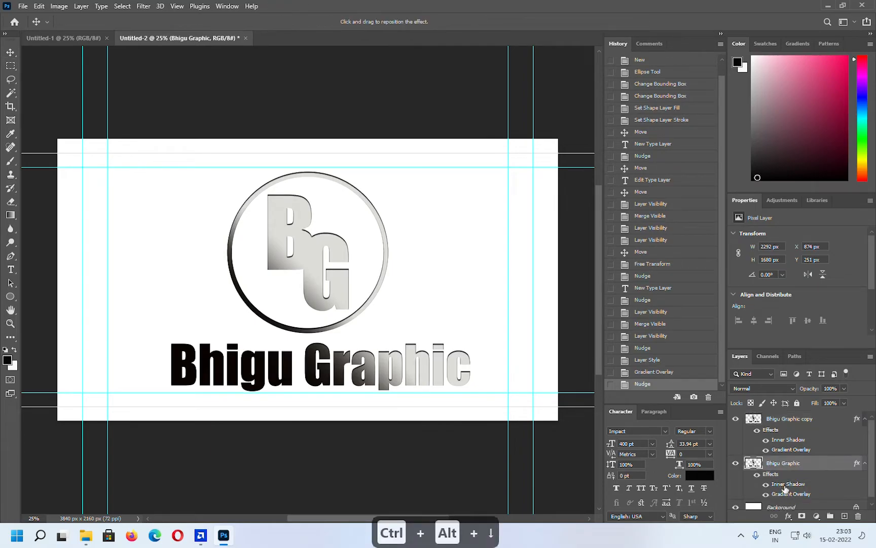
{"action": "left_click", "coordinate": [497, 263]}
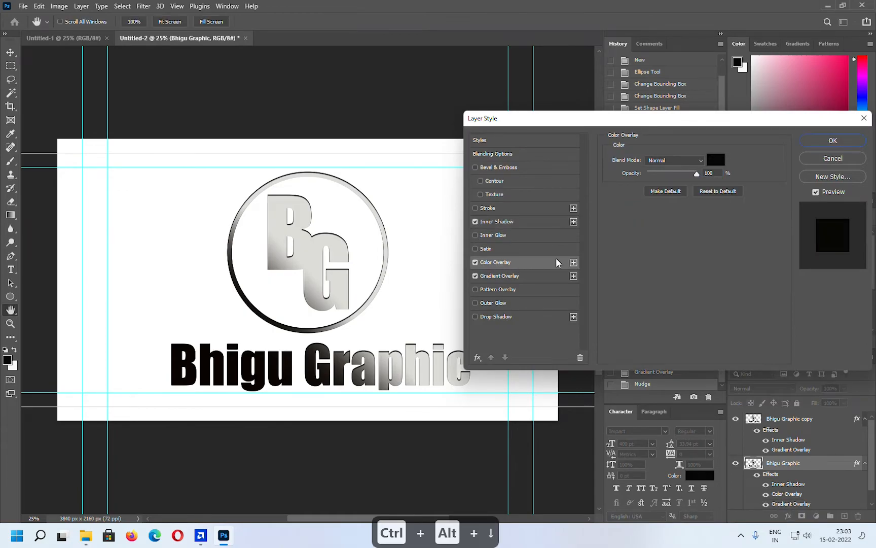
{"action": "left_click", "coordinate": [847, 140]}
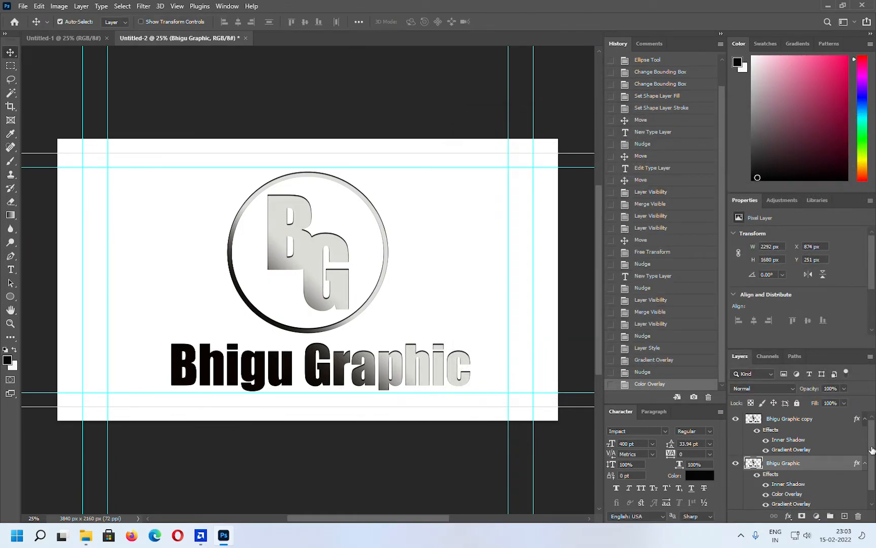
Unlock the Background into a regular layer and enlarge the layer list so all layers fit.
{"action": "left_click_drag", "start_coordinate": [871, 440], "coordinate": [871, 468]}
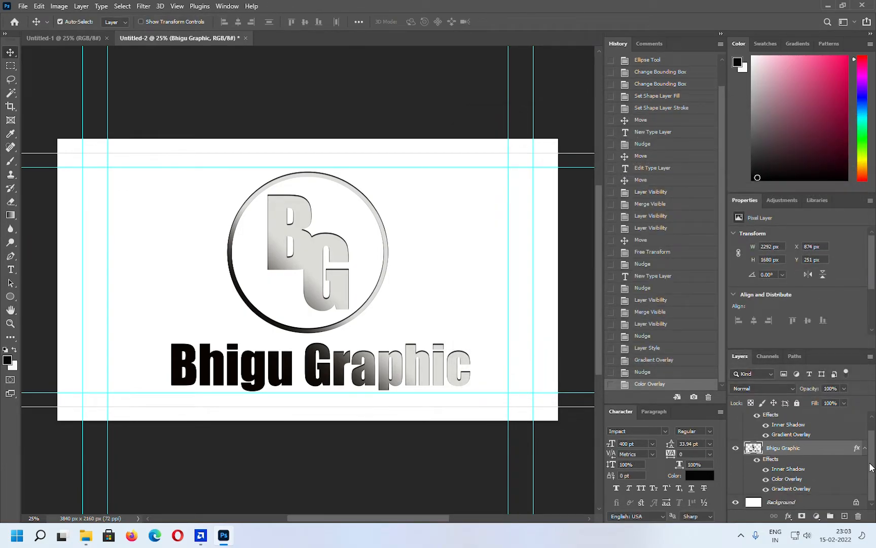
{"action": "left_click", "coordinate": [855, 502]}
{"action": "left_click_drag", "start_coordinate": [846, 350], "coordinate": [837, 246]}
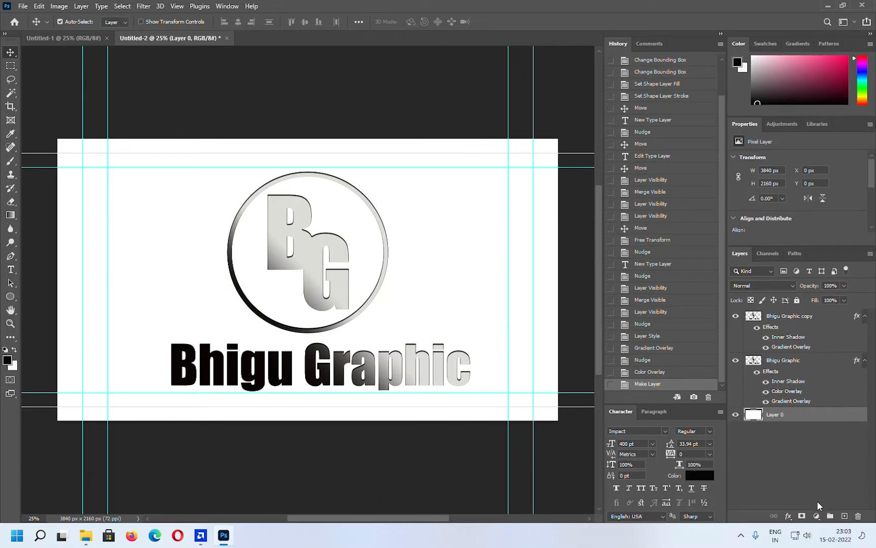
Add a linear Gradient Fill layer at 45° above the white base layer, using the Black, White preset.
{"action": "left_click", "coordinate": [814, 515]}
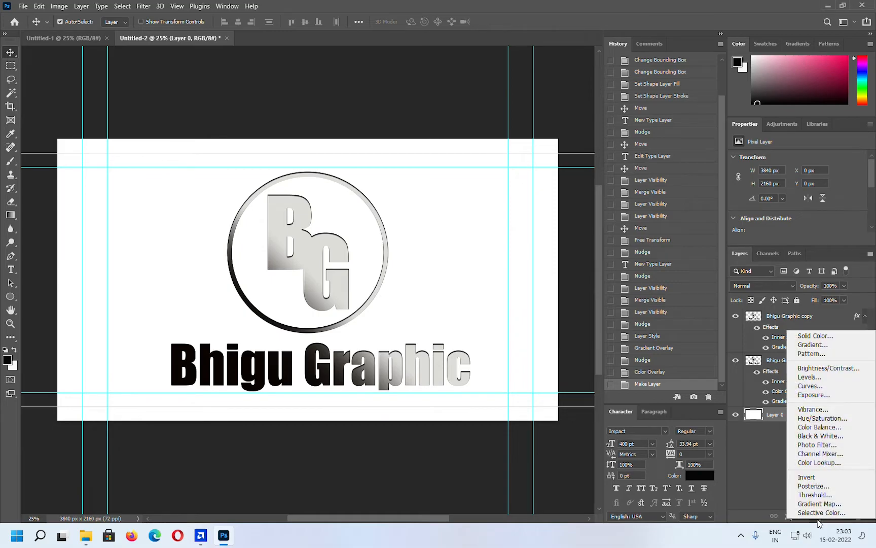
{"action": "left_click", "coordinate": [830, 345]}
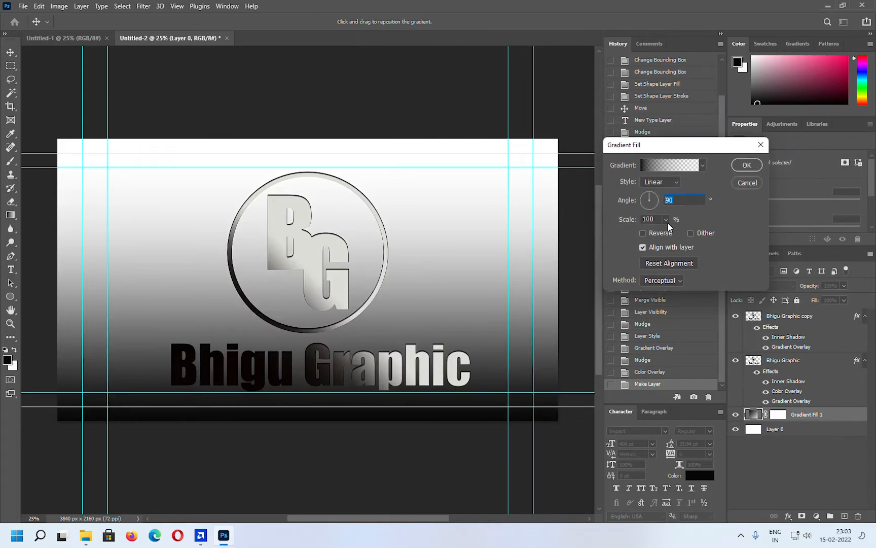
{"action": "type", "text": "45"}
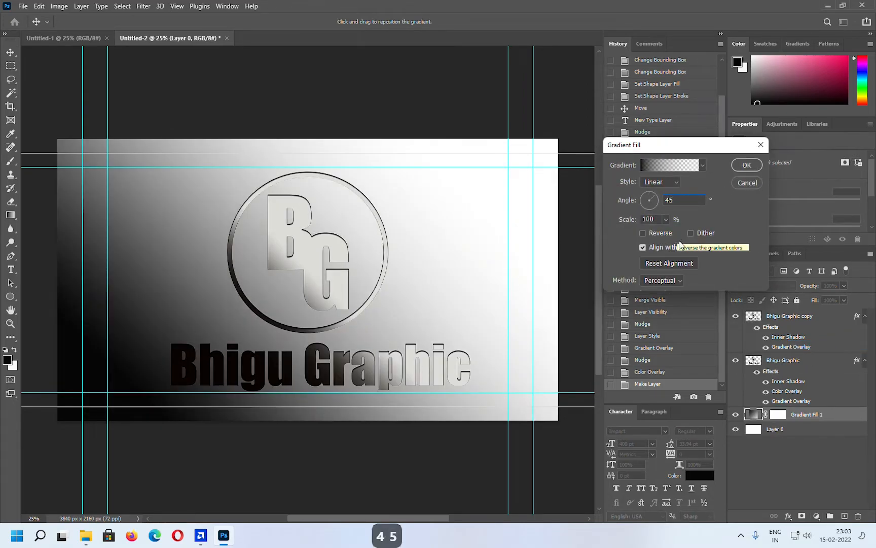
{"action": "left_click", "coordinate": [691, 167]}
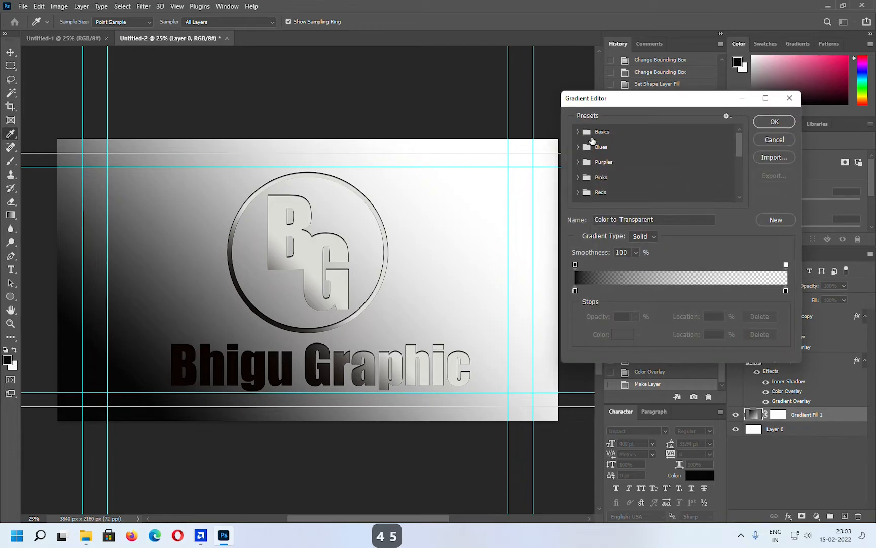
{"action": "left_click", "coordinate": [620, 146]}
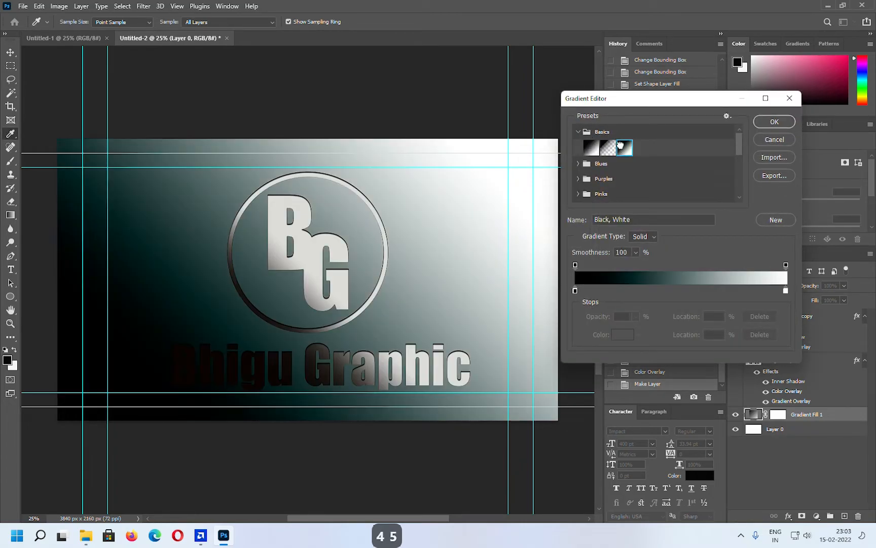
Change the black stop of the background gradient to dark grey 1b1b1c.
{"action": "left_click", "coordinate": [576, 291]}
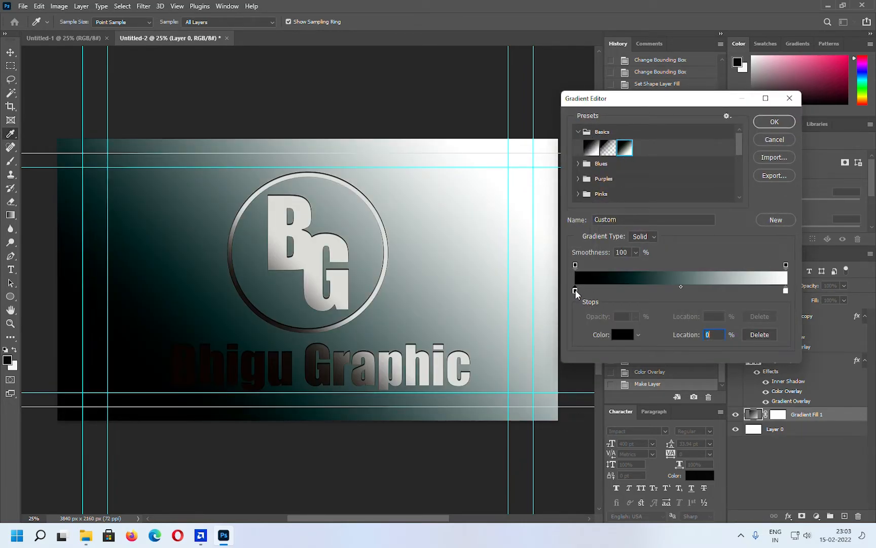
{"action": "double_click", "coordinate": [575, 290]}
{"action": "left_click", "coordinate": [603, 337]}
{"action": "left_click_drag", "start_coordinate": [604, 337], "coordinate": [603, 347]}
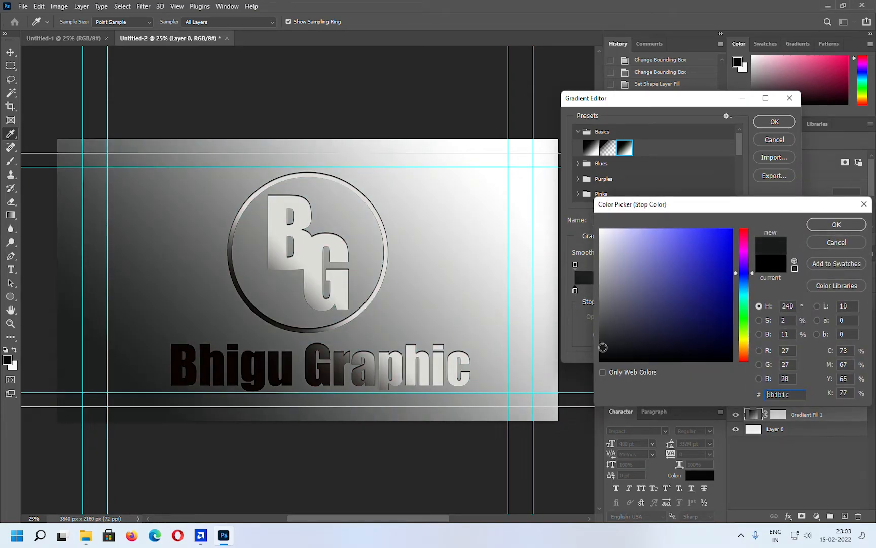
{"action": "left_click", "coordinate": [837, 224]}
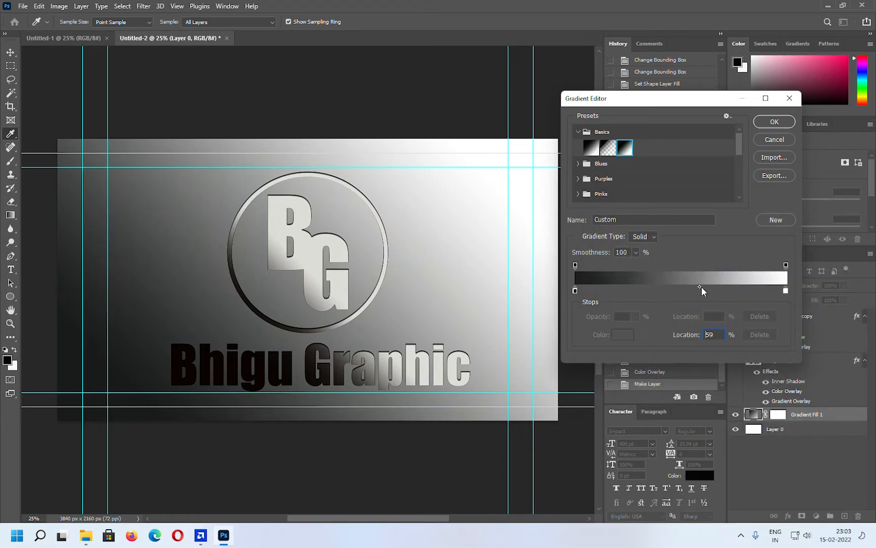
Set the background gradient's midpoint to 51% and apply the Gradient Fill.
{"action": "left_click_drag", "start_coordinate": [701, 287], "coordinate": [684, 286]}
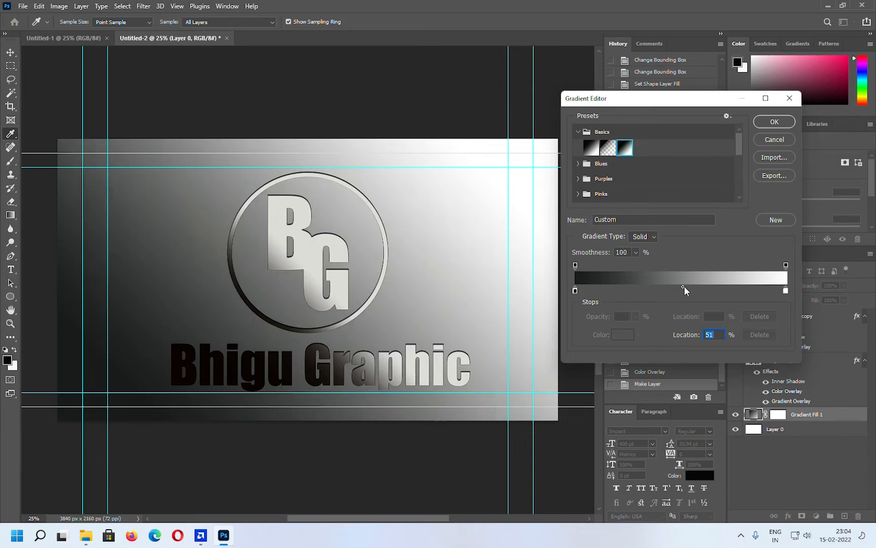
{"action": "left_click", "coordinate": [775, 123]}
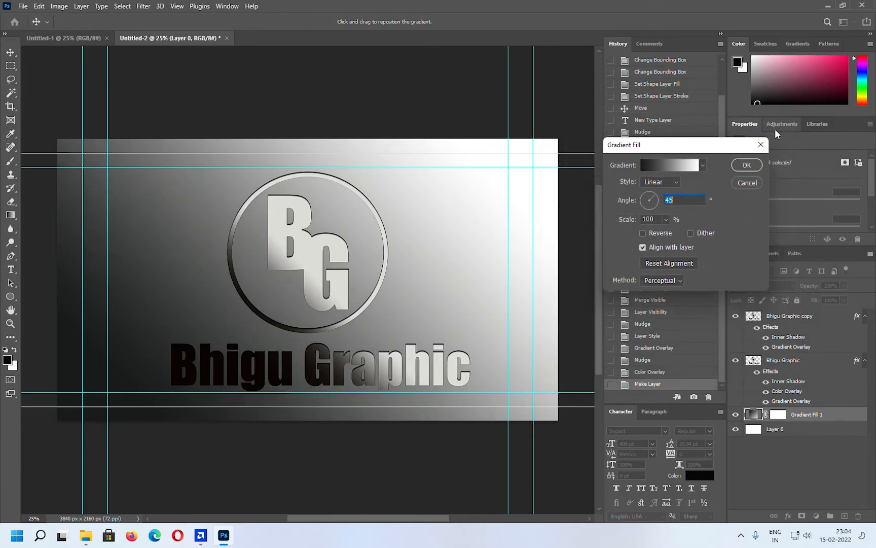
{"action": "left_click", "coordinate": [747, 166]}
Add a Bevel & Emboss effect with Texture enabled to the white base layer.
{"action": "left_click", "coordinate": [821, 429]}
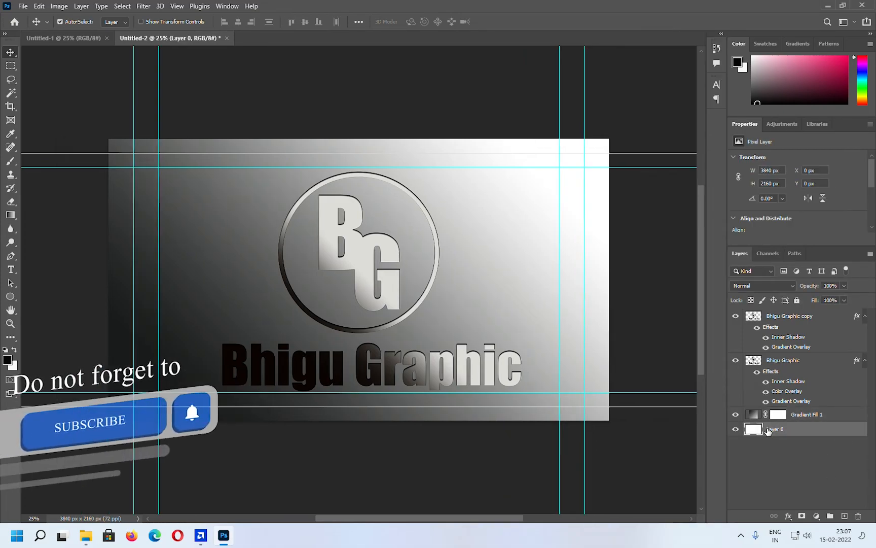
{"action": "right_click", "coordinate": [780, 429]}
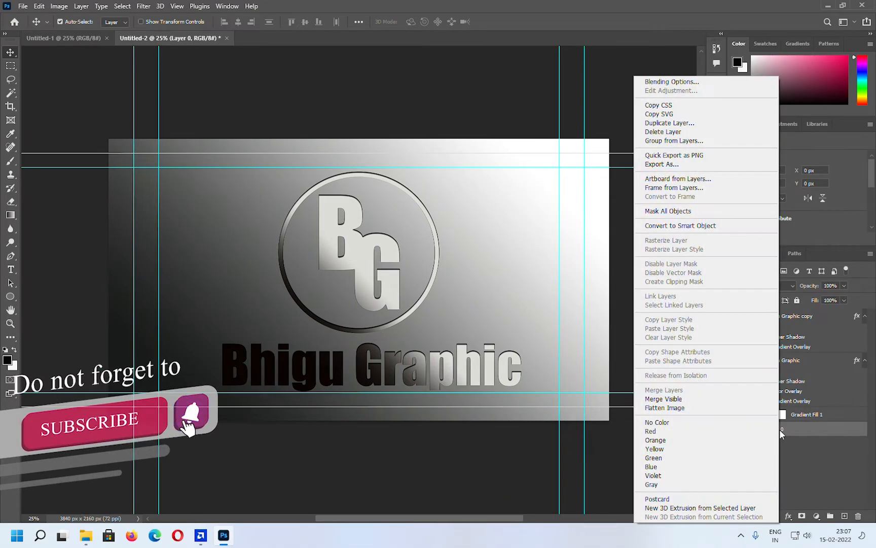
{"action": "left_click", "coordinate": [785, 430]}
{"action": "left_click", "coordinate": [789, 516]}
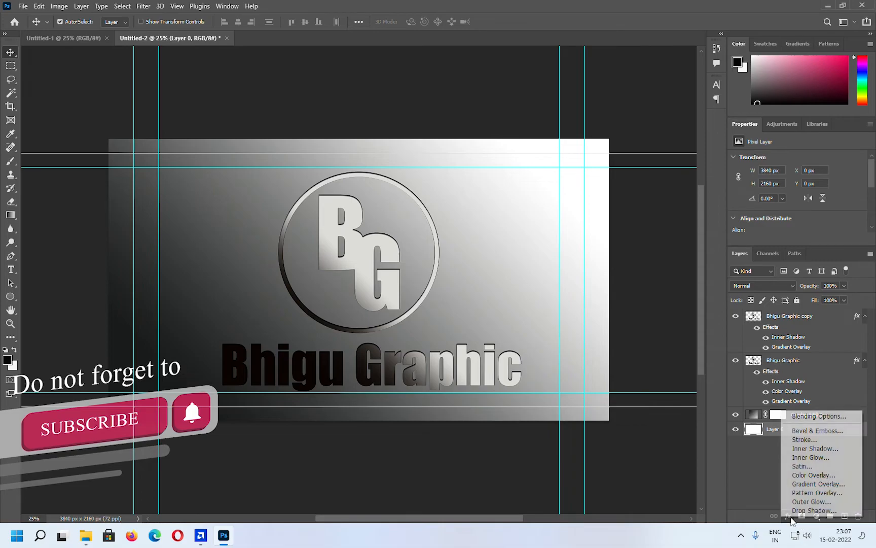
{"action": "left_click", "coordinate": [817, 431]}
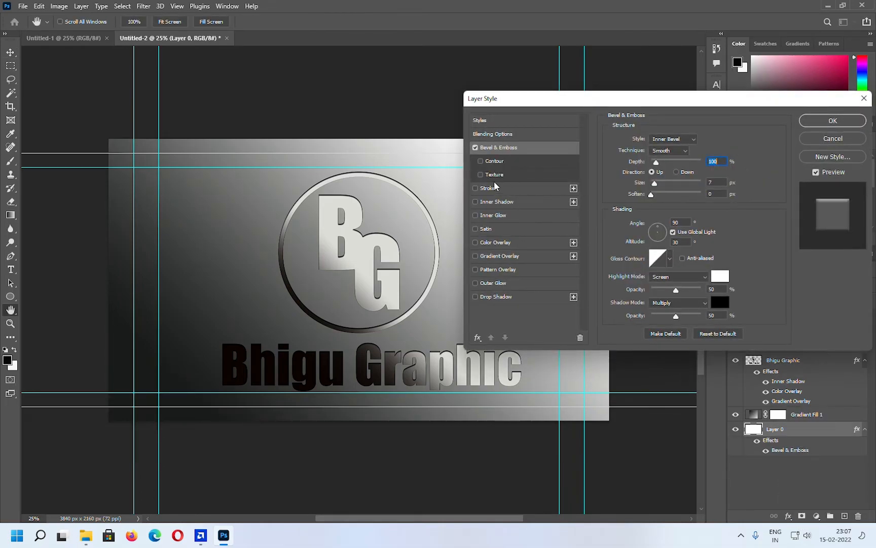
{"action": "left_click", "coordinate": [492, 175]}
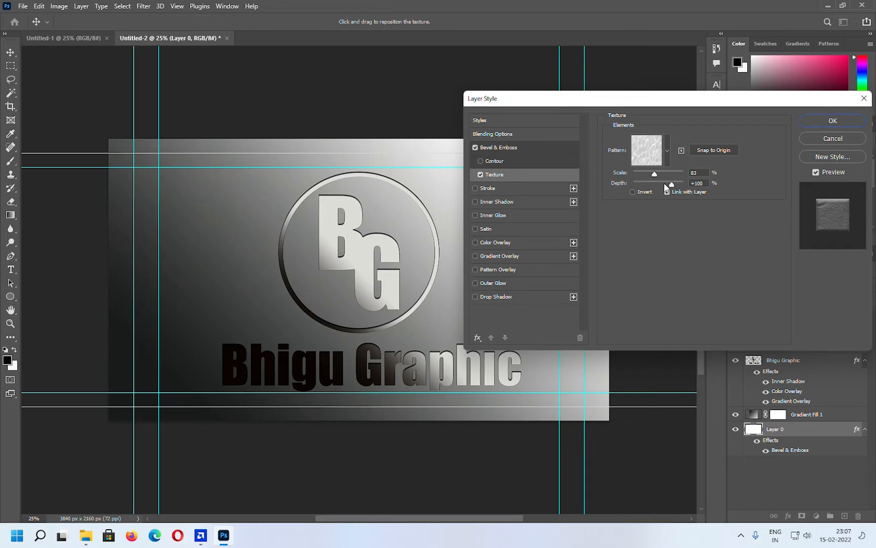
{"action": "left_click_drag", "start_coordinate": [759, 99], "coordinate": [766, 127]}
{"action": "left_click", "coordinate": [814, 150]}
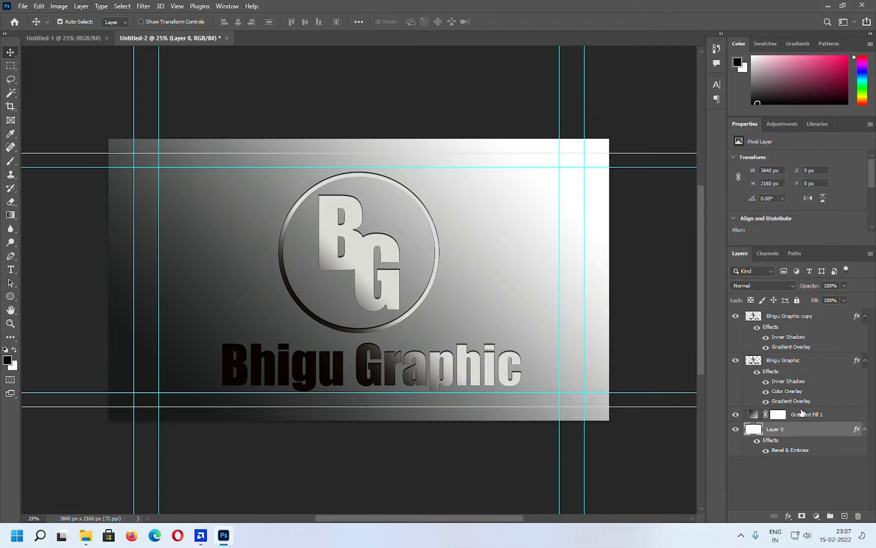
Set the blend mode of the background Gradient Fill layer to Multiply.
{"action": "left_click", "coordinate": [804, 415]}
{"action": "left_click", "coordinate": [771, 285]}
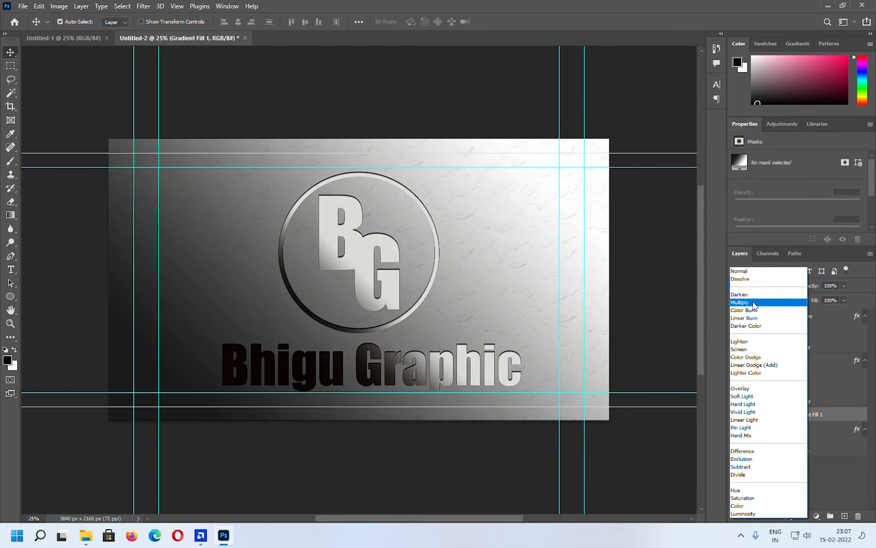
{"action": "left_click", "coordinate": [769, 301]}
Set the texture depth of the base layer's Bevel & Emboss effect to +47% and apply the layer style.
{"action": "double_click", "coordinate": [792, 450]}
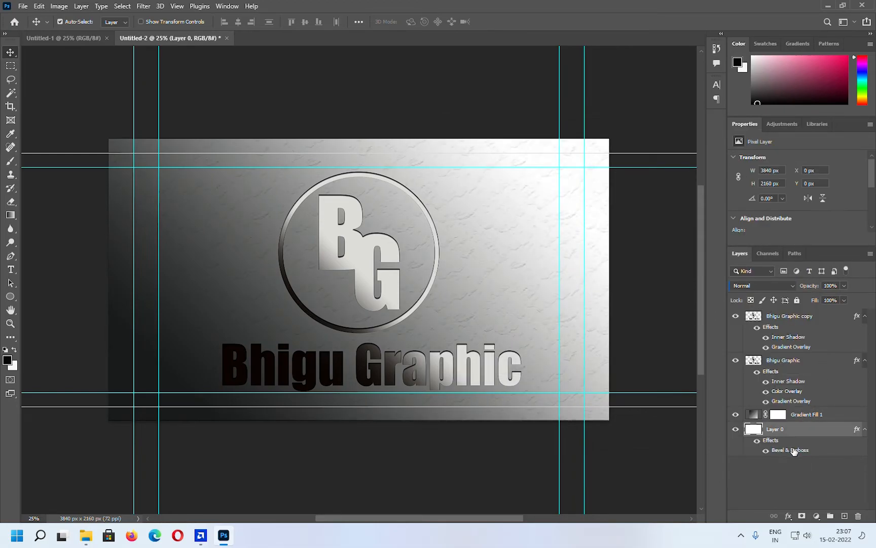
{"action": "left_click_drag", "start_coordinate": [588, 127], "coordinate": [697, 149]}
{"action": "left_click_drag", "start_coordinate": [722, 214], "coordinate": [730, 242]}
{"action": "left_click", "coordinate": [602, 229]}
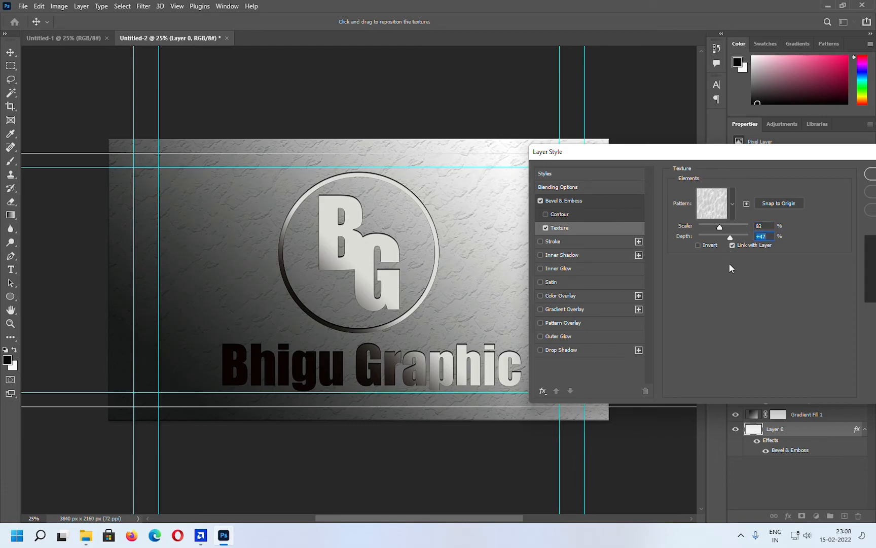
{"action": "left_click", "coordinate": [868, 174]}
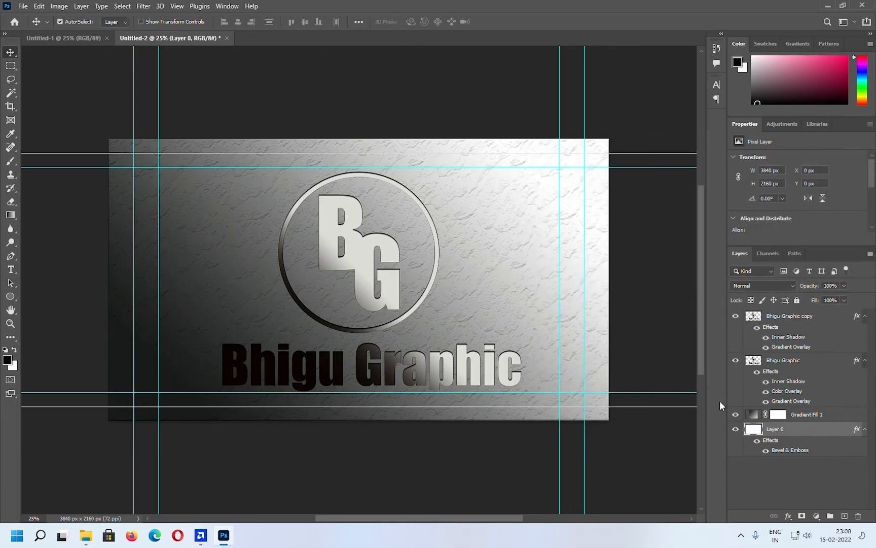